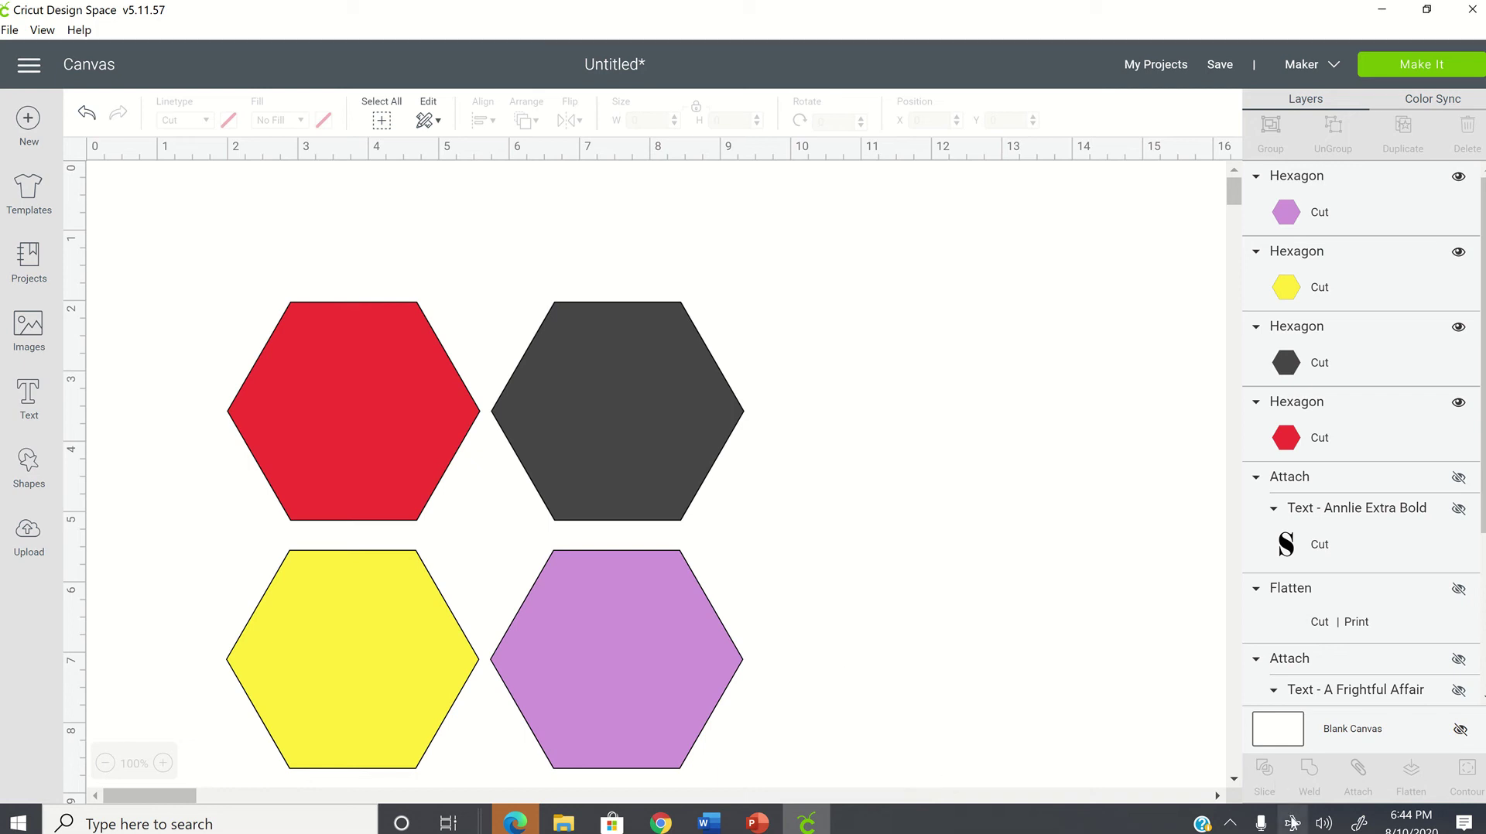
Check the network status, lower the speaker volume slightly, and glance at the basic shapes list
left_click(1292, 823)
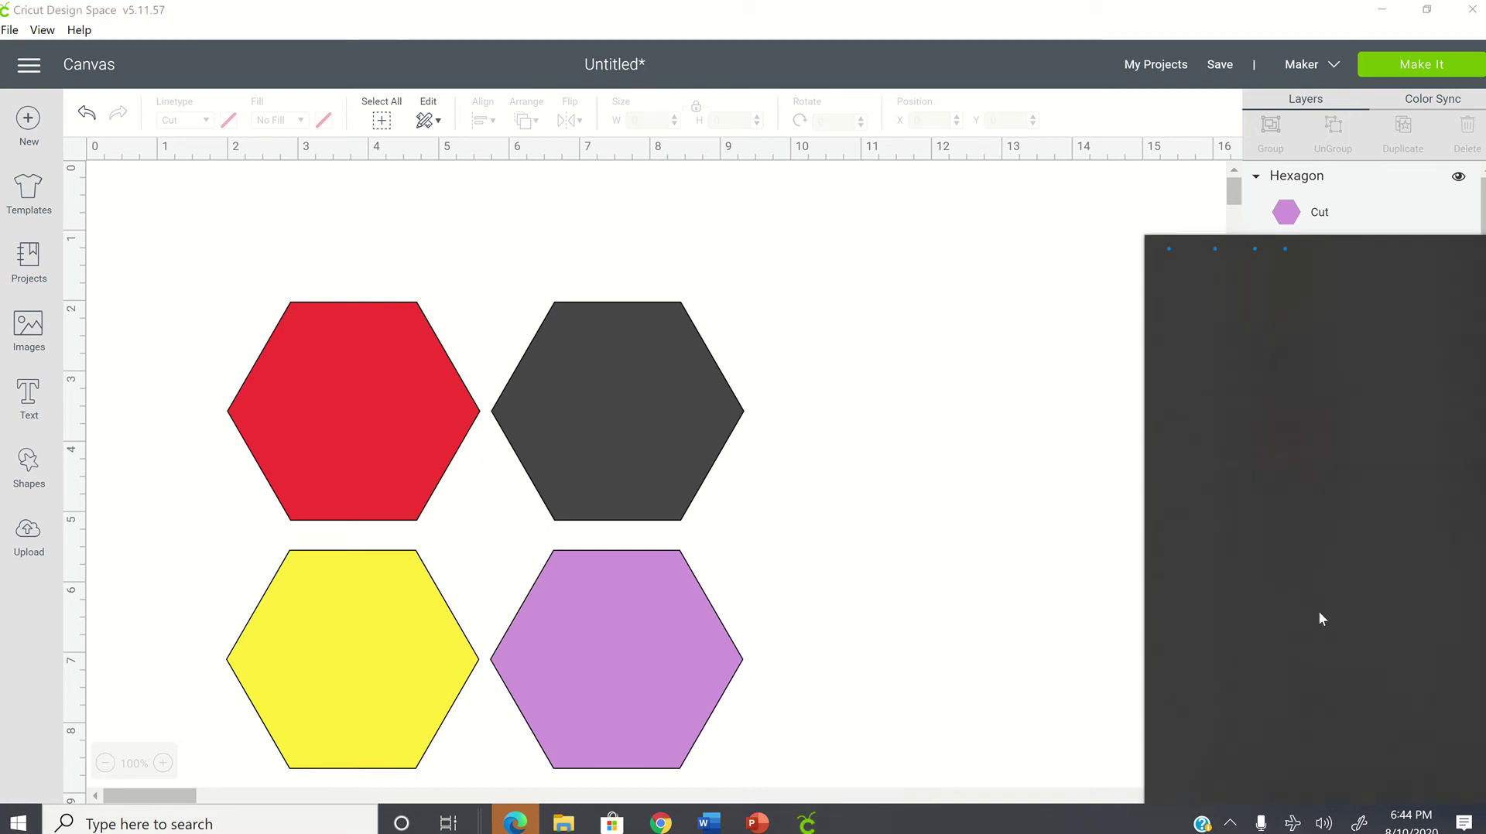
left_click(1299, 826)
left_click(1325, 825)
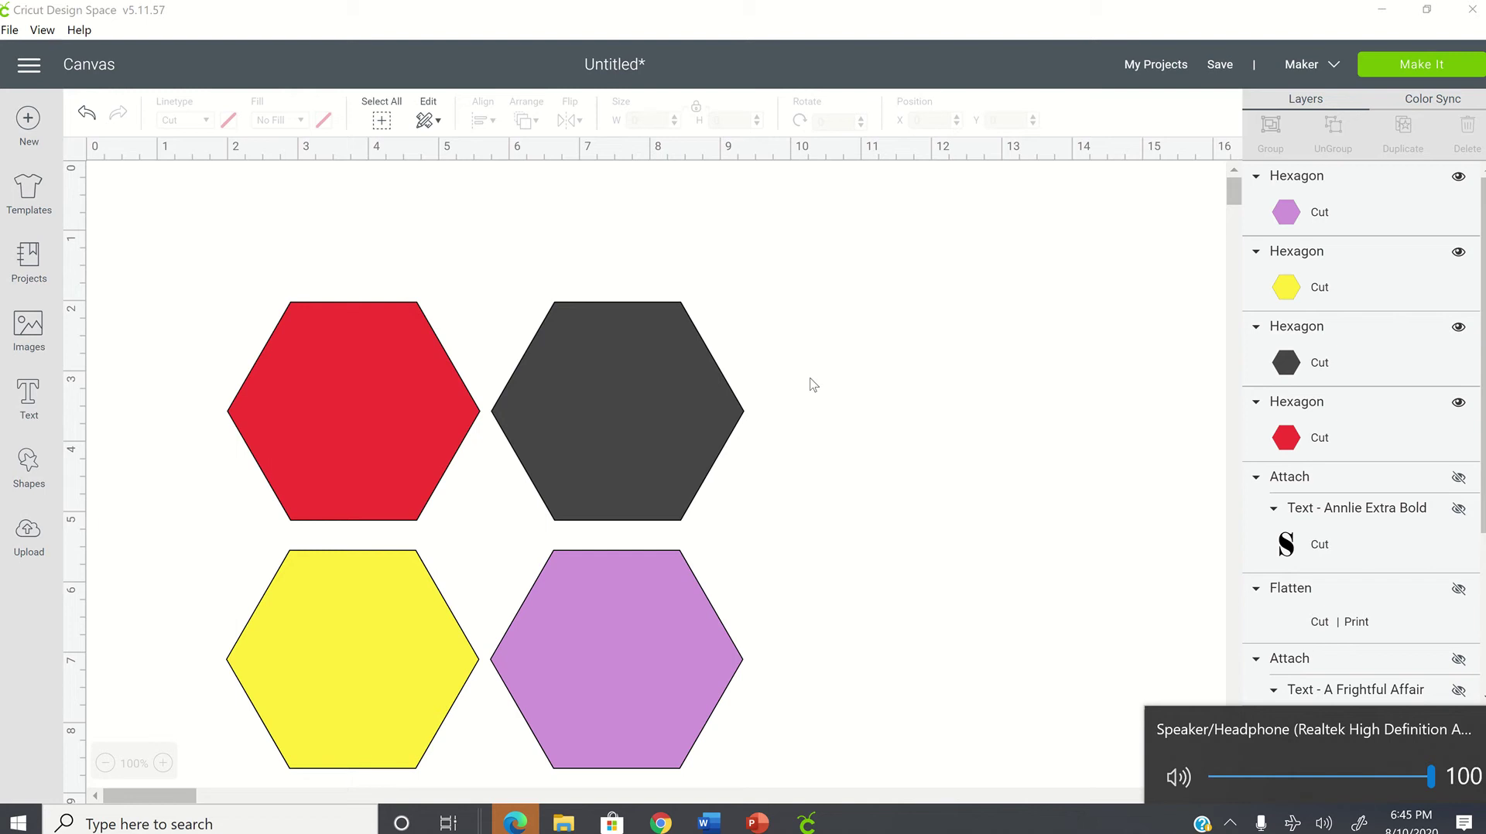
key("XF86AudioLowerVolume")
key("XF86AudioLowerVolume")
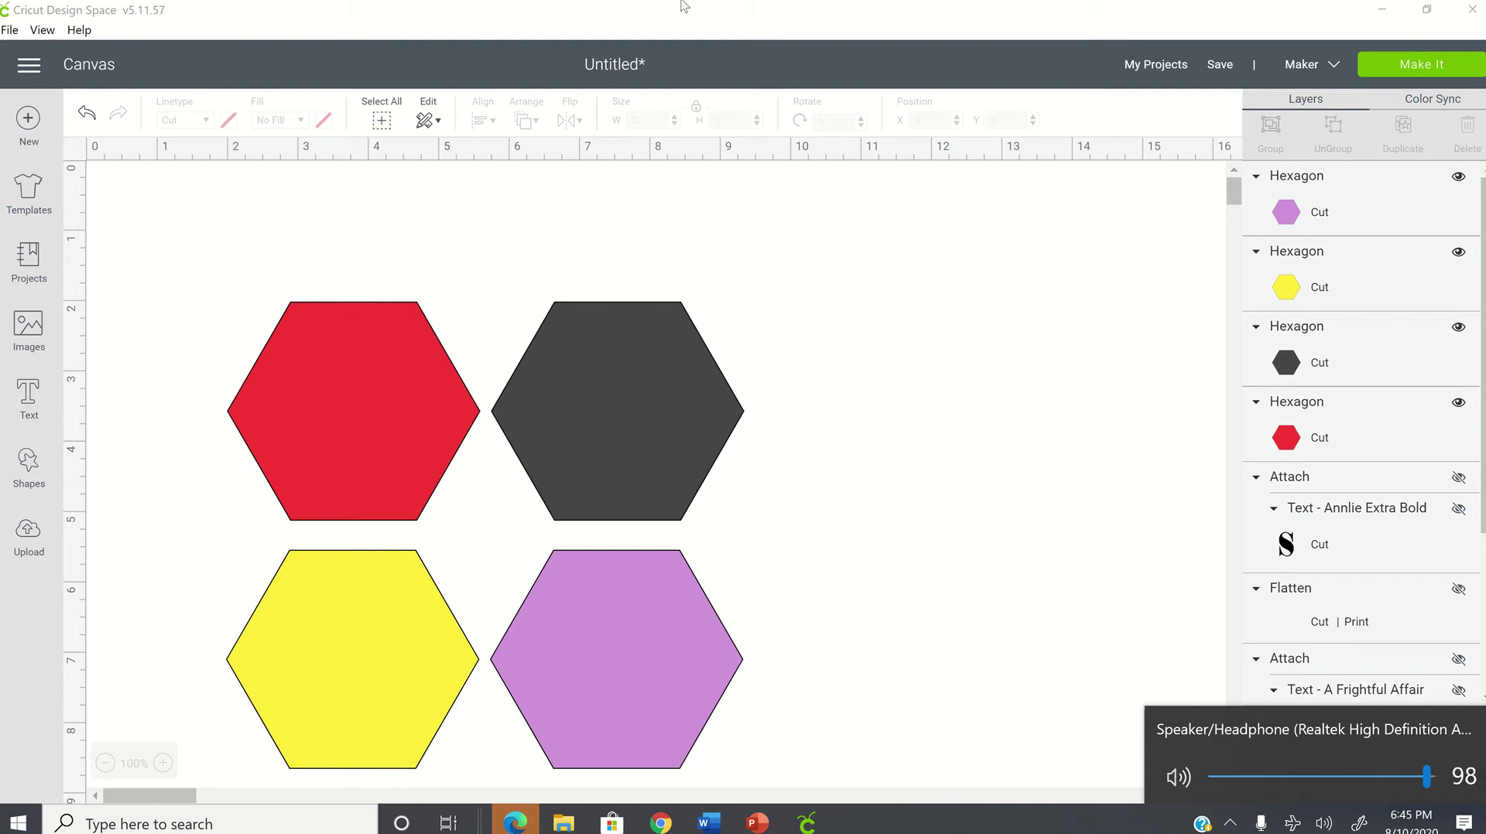
left_click(29, 478)
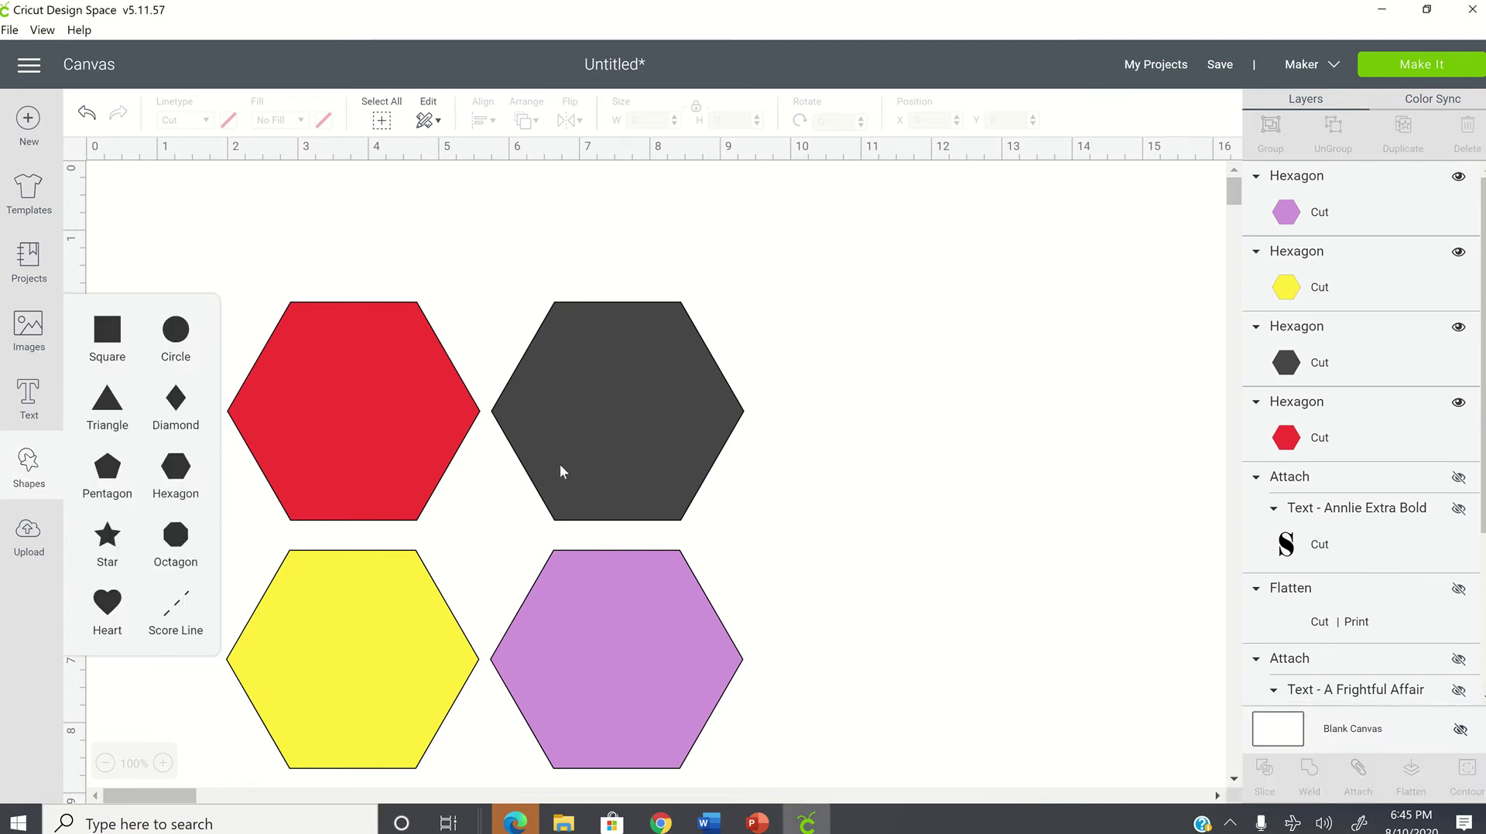
left_click(851, 356)
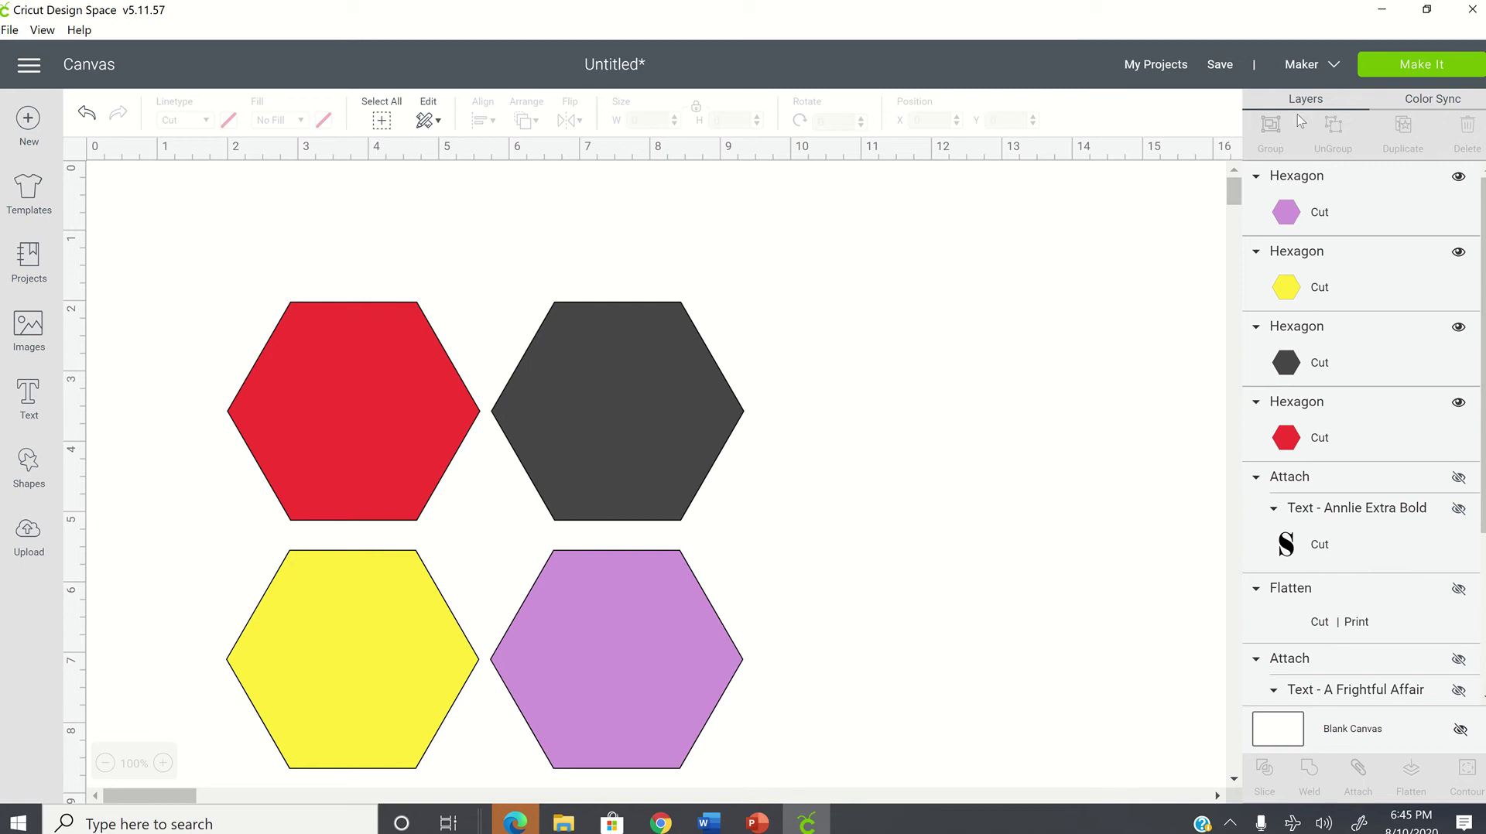
Send the four hexagons to mat preparation and start moving mat 2's red hexagon to another mat
left_click(1424, 63)
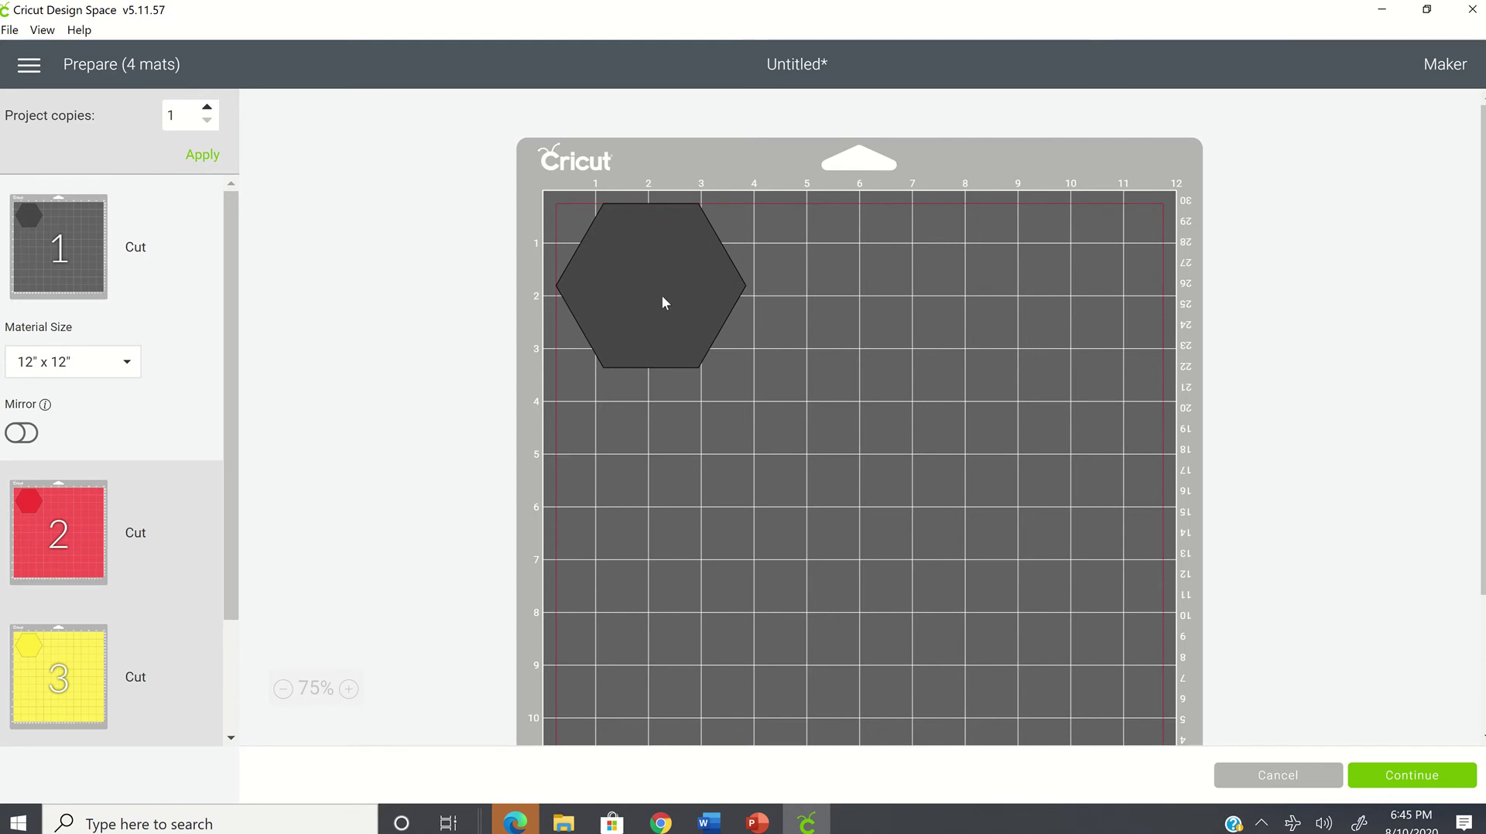
left_click(86, 540)
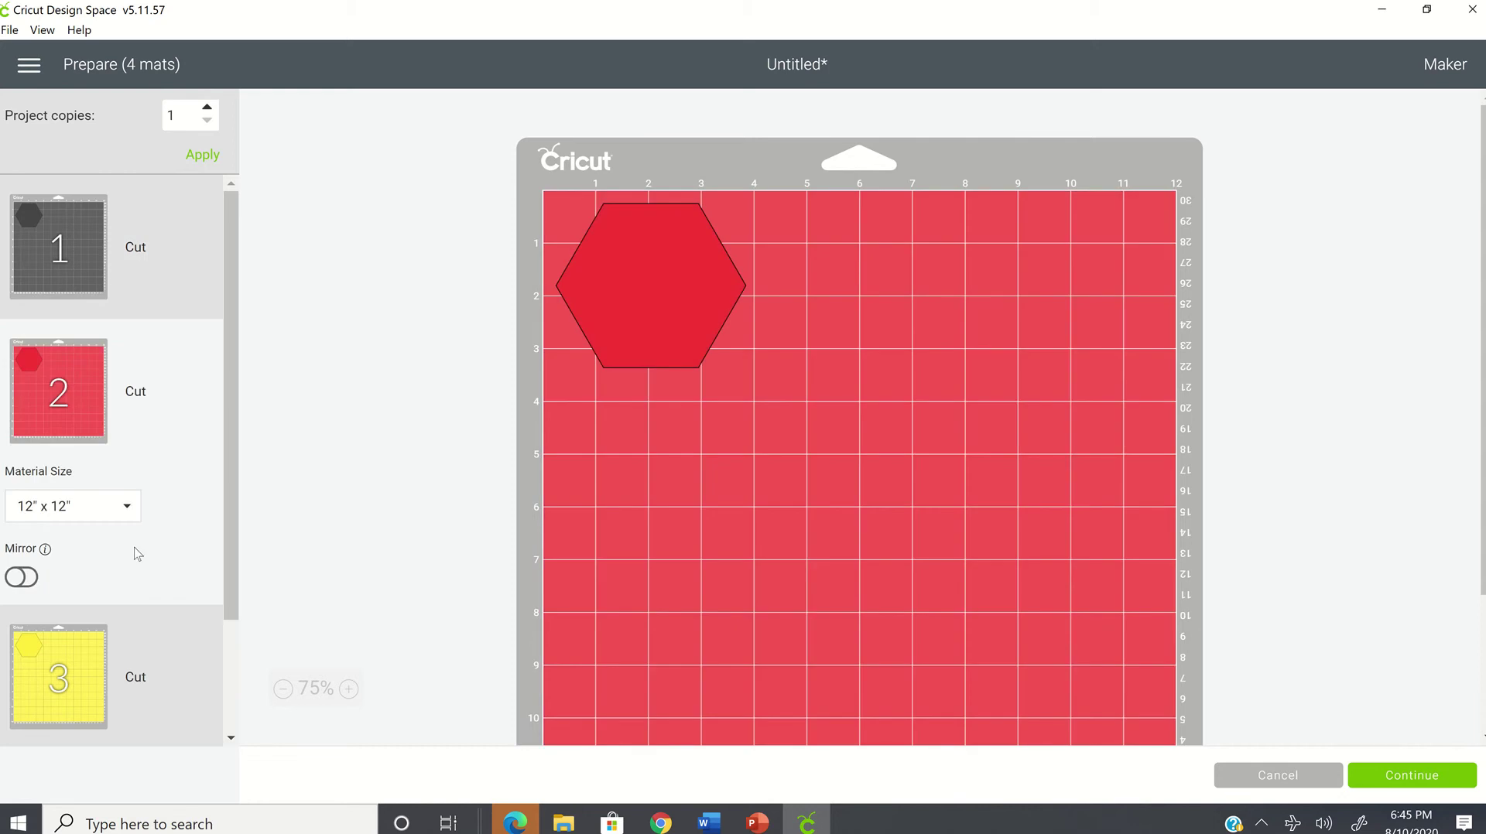
left_click(619, 271)
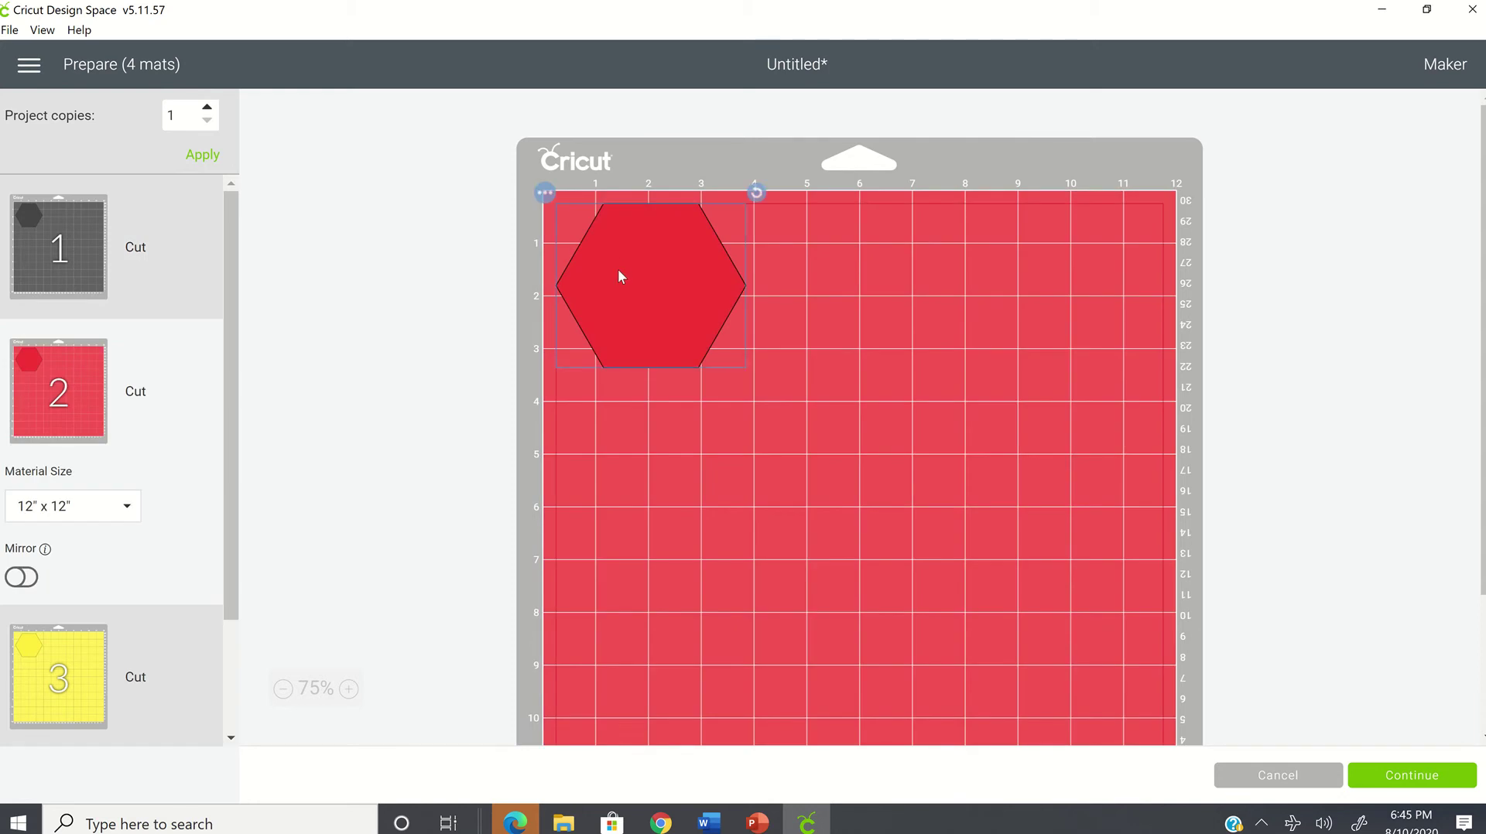
left_click(546, 195)
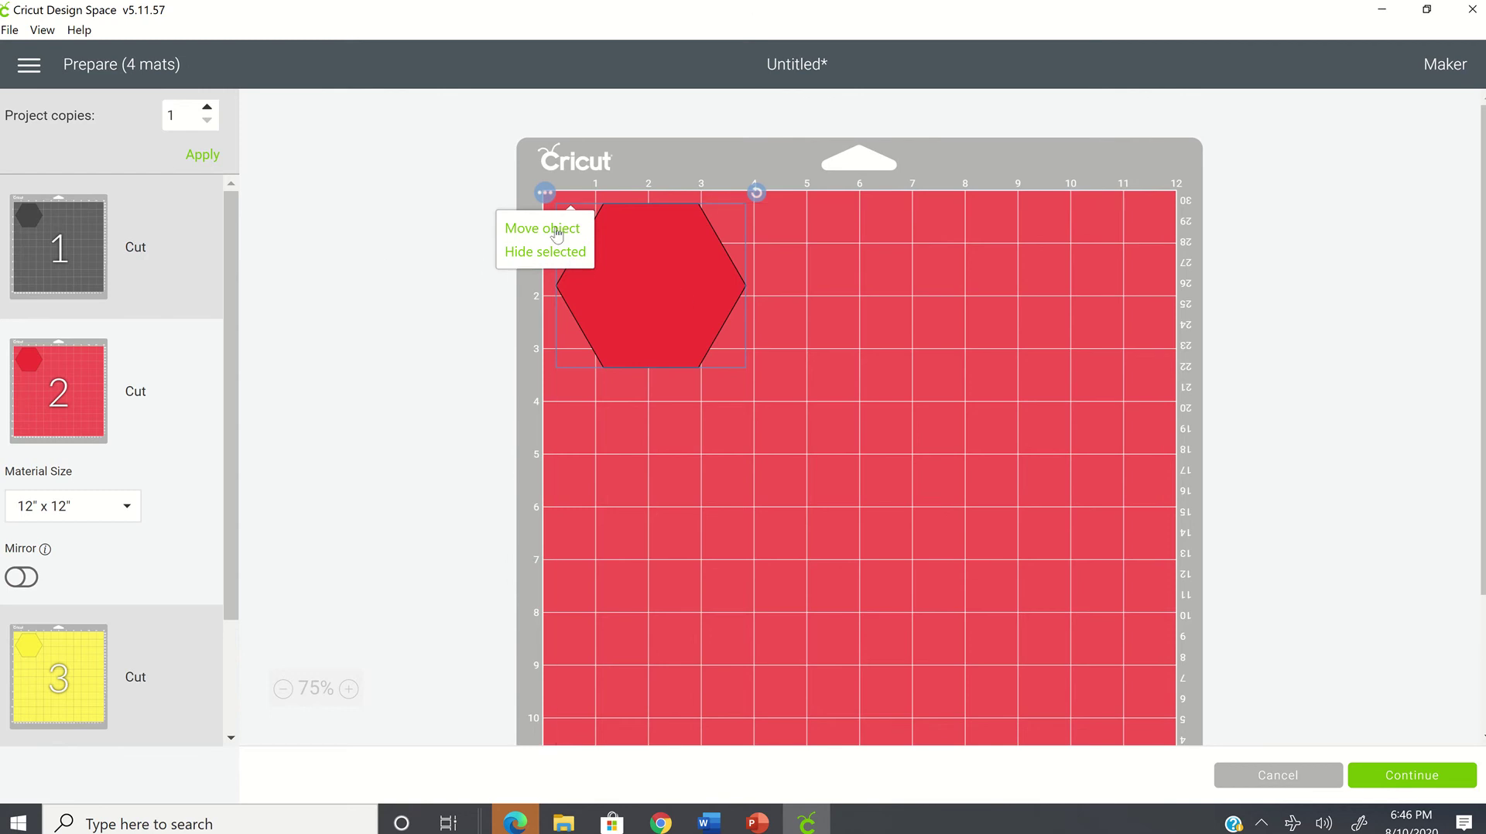
left_click(532, 235)
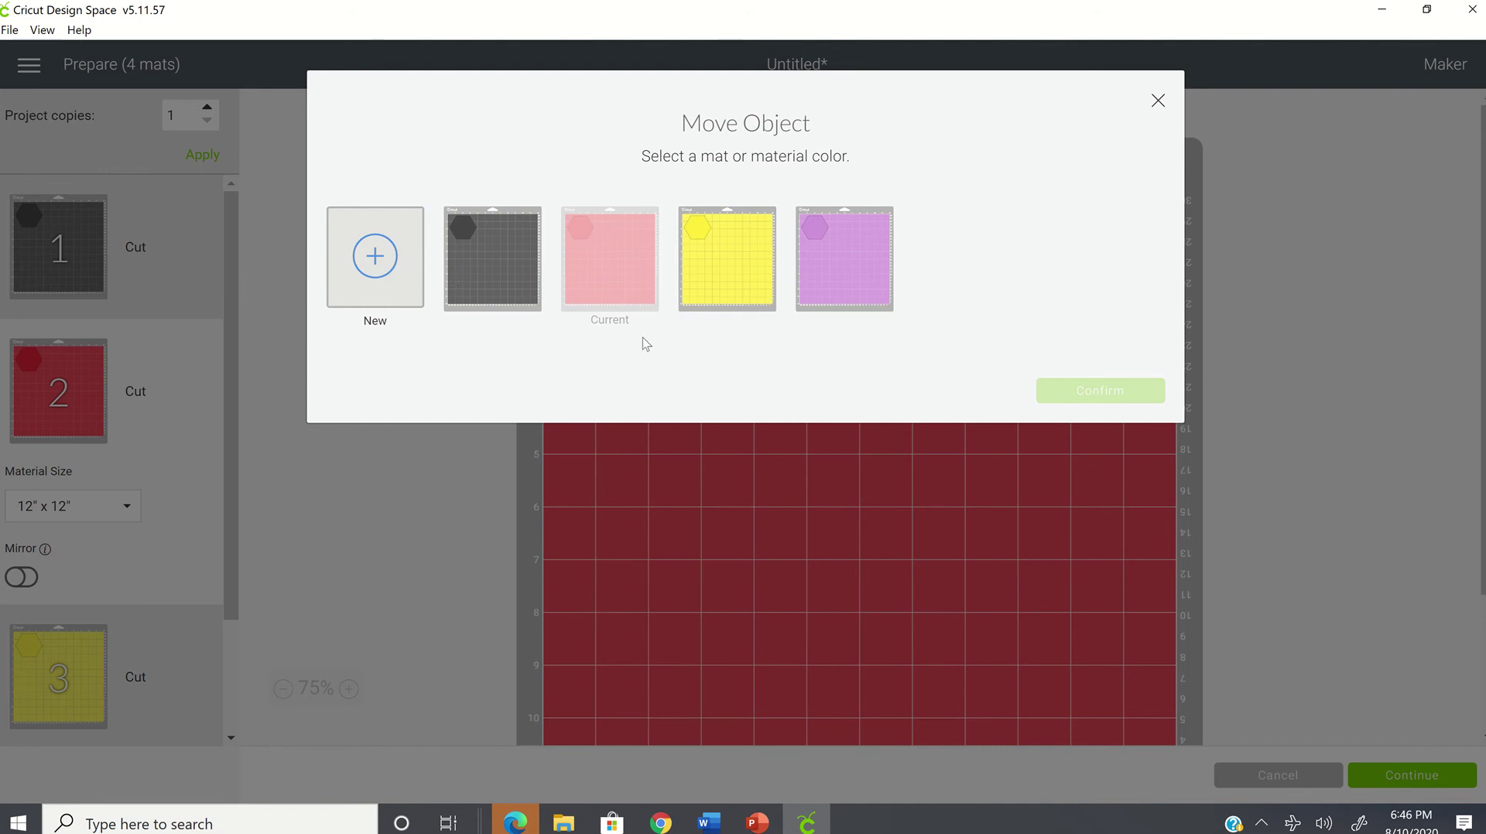
Send the red hexagon to the black mat and verify mat 2 is empty and mat 1 holds it
left_click(486, 257)
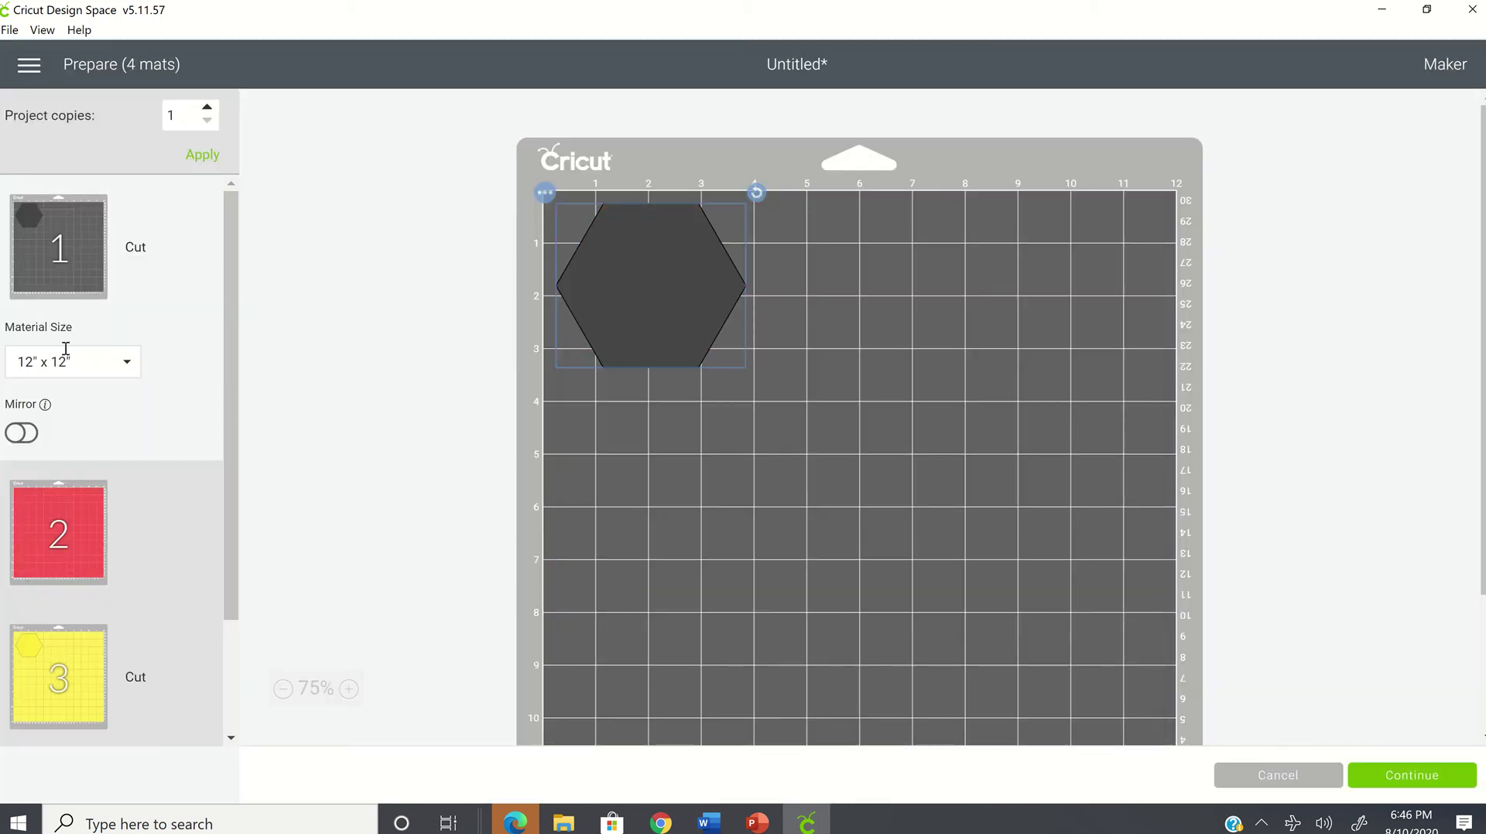
left_click(62, 544)
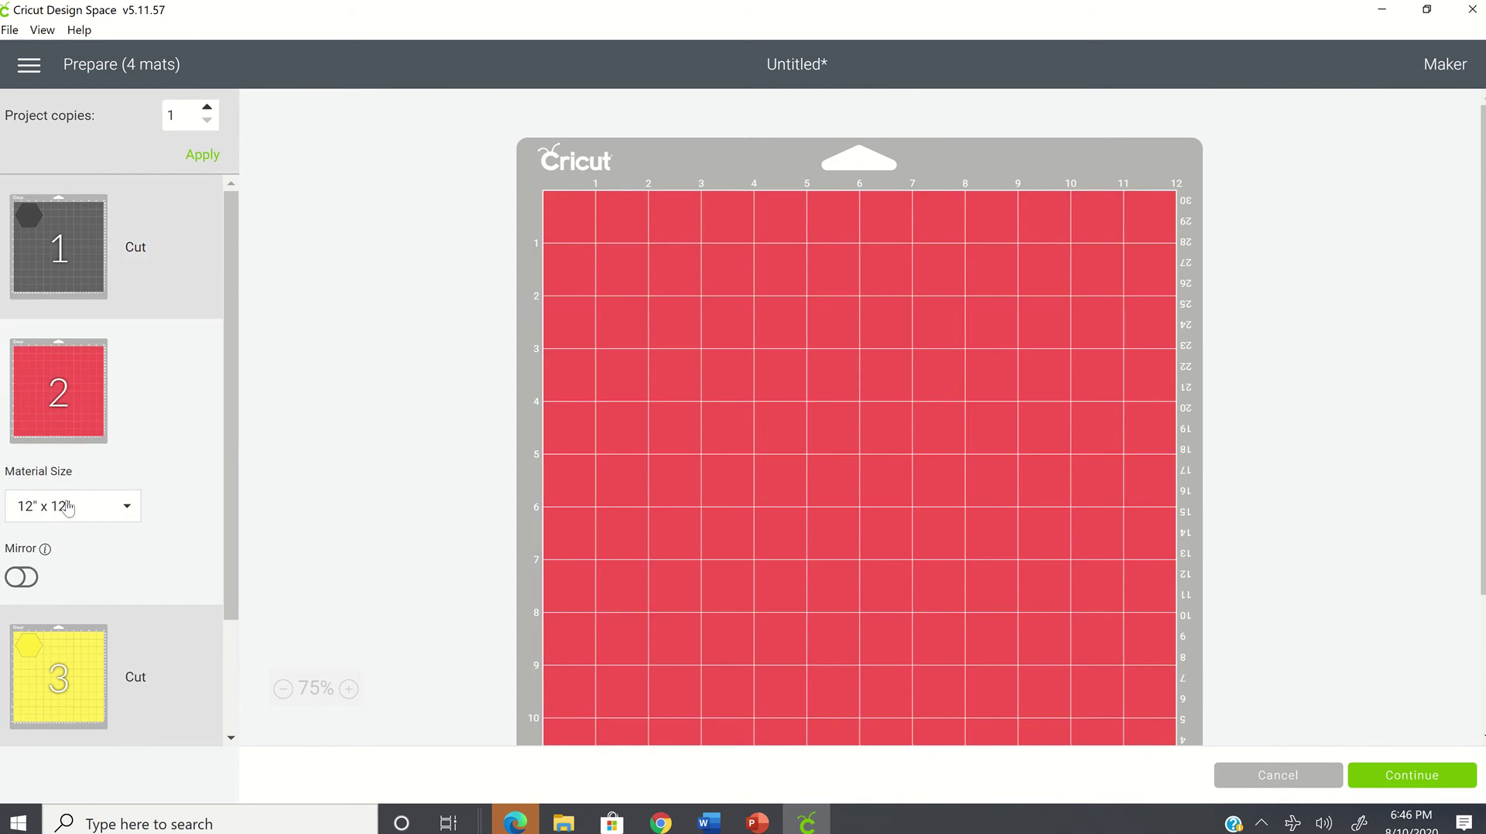
left_click(63, 232)
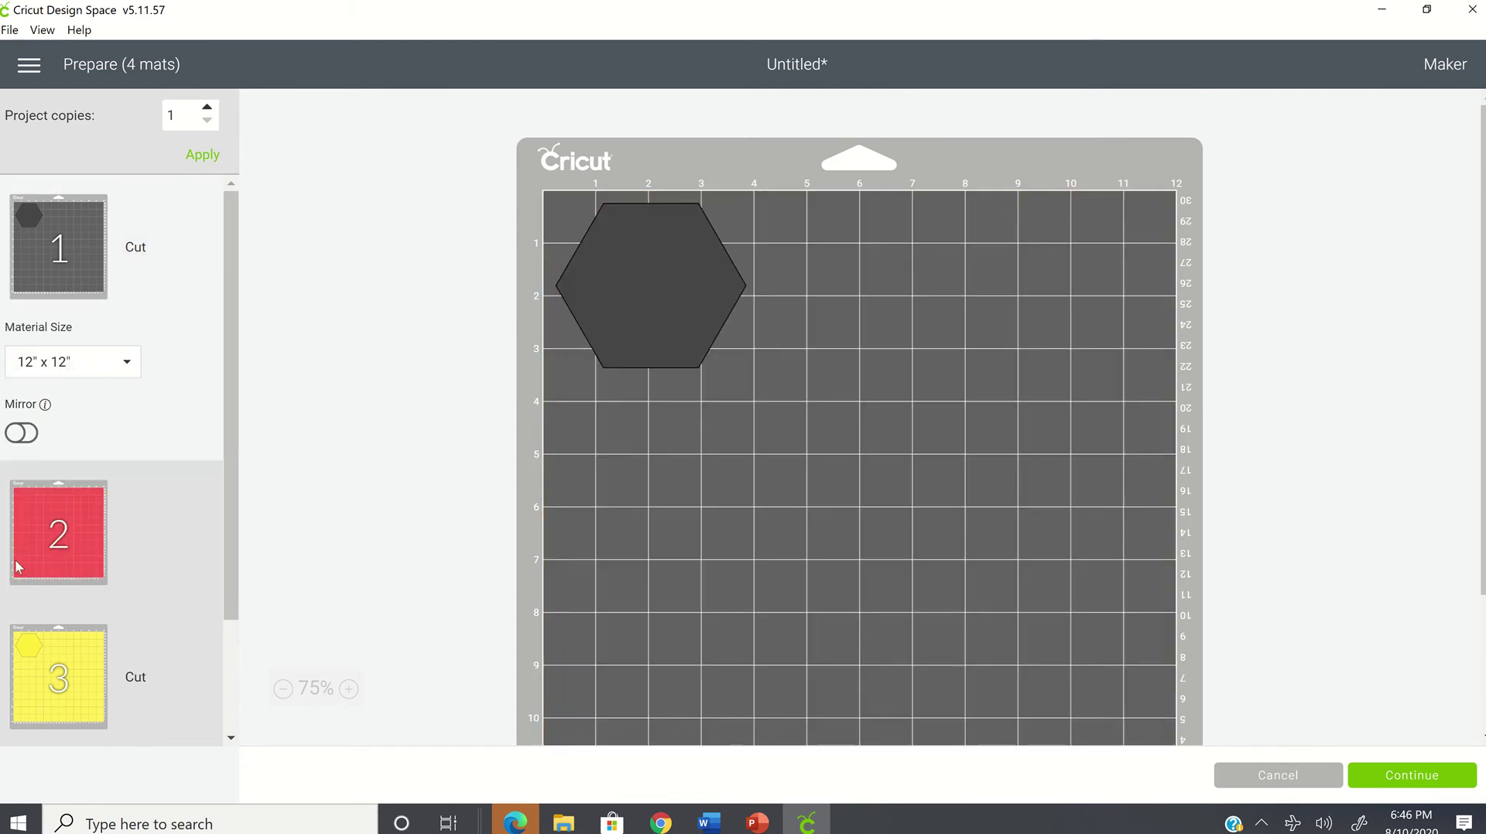
left_click(49, 567)
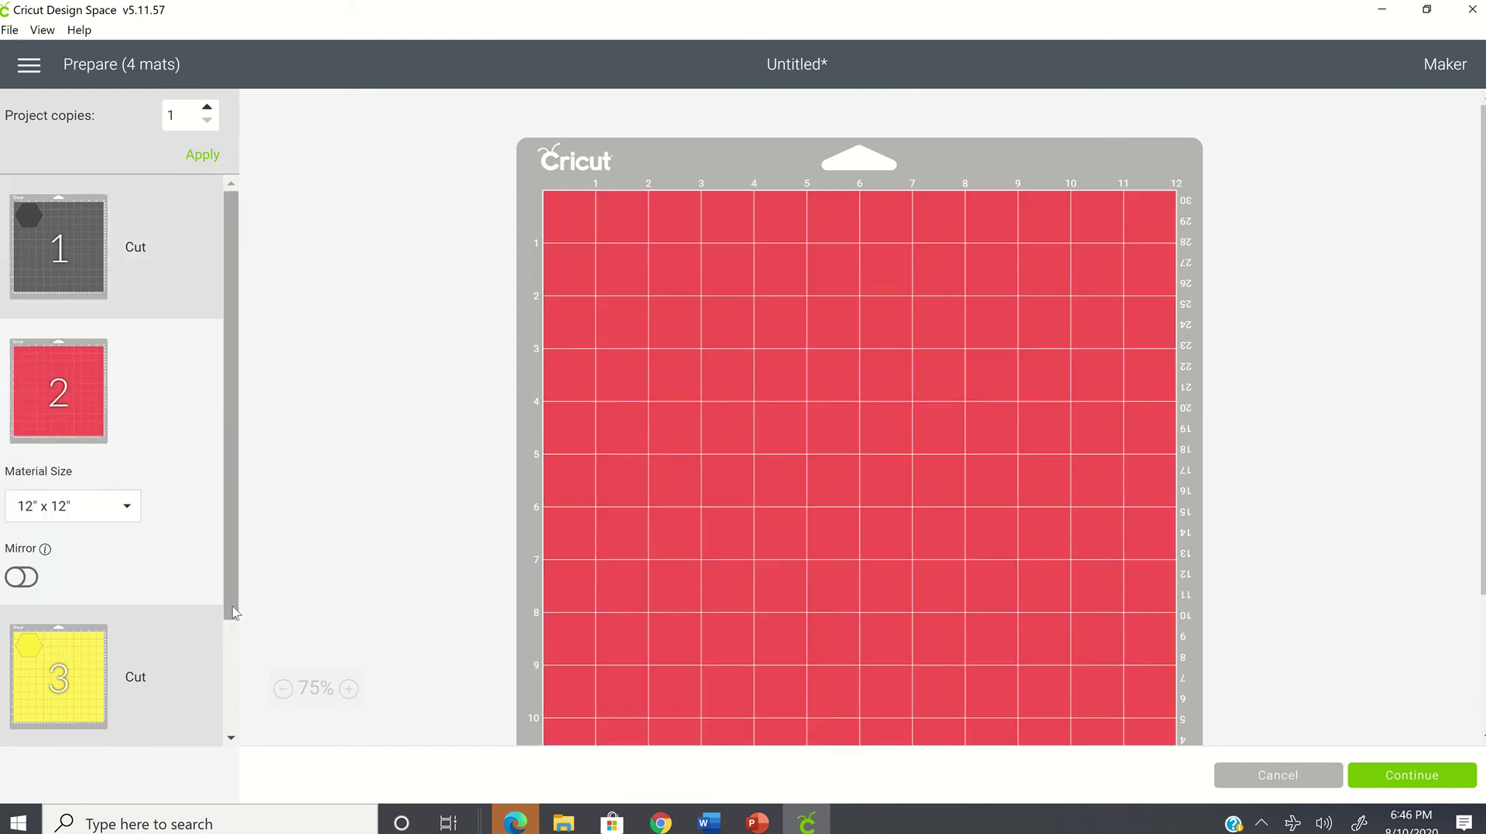
Place the moved red hexagon to the right of the first hexagon on mat 1
left_click_drag(232, 606, 256, 388)
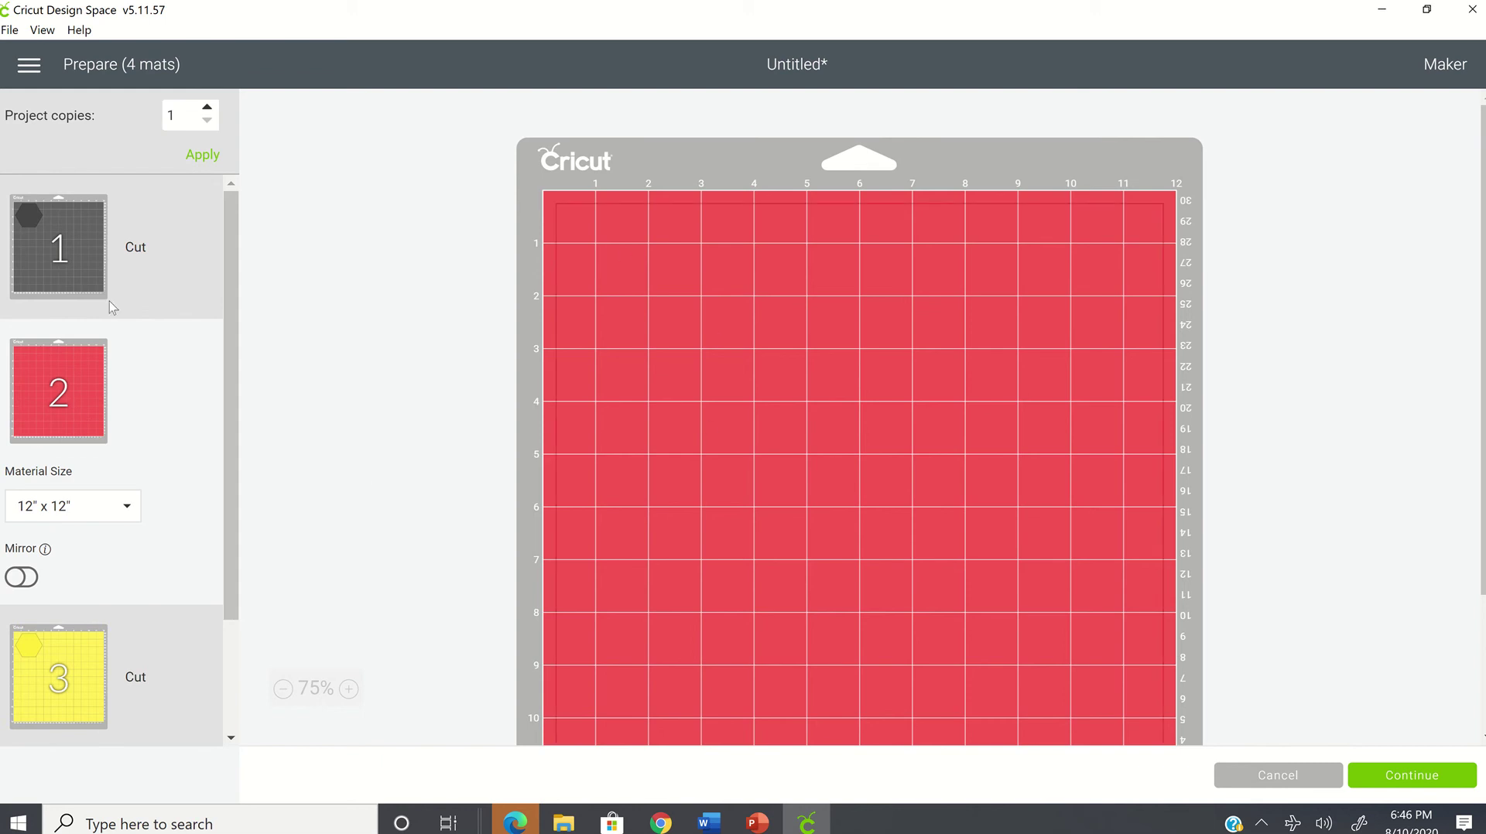
left_click(68, 236)
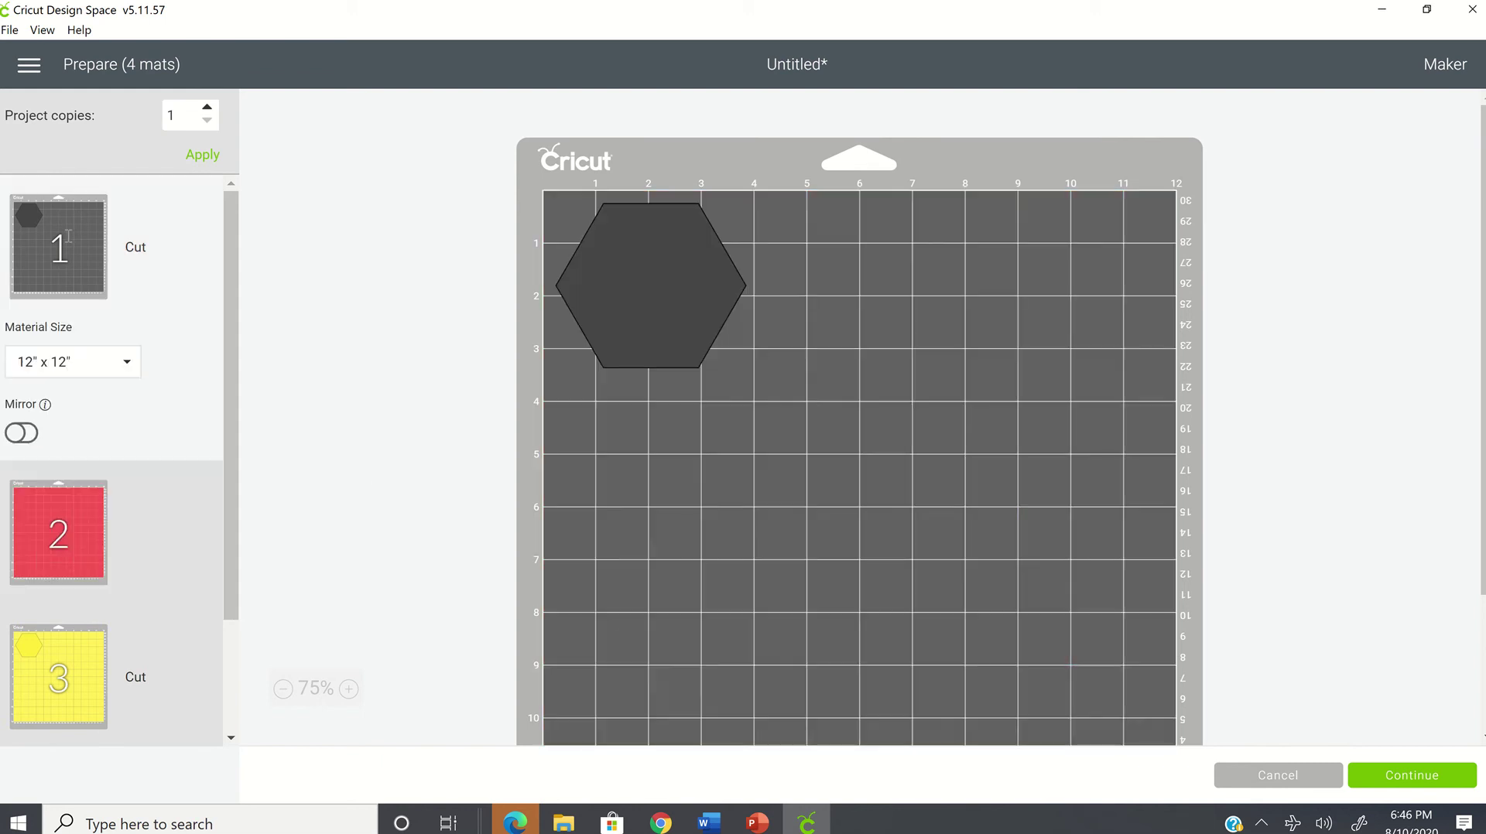
left_click_drag(617, 285, 836, 311)
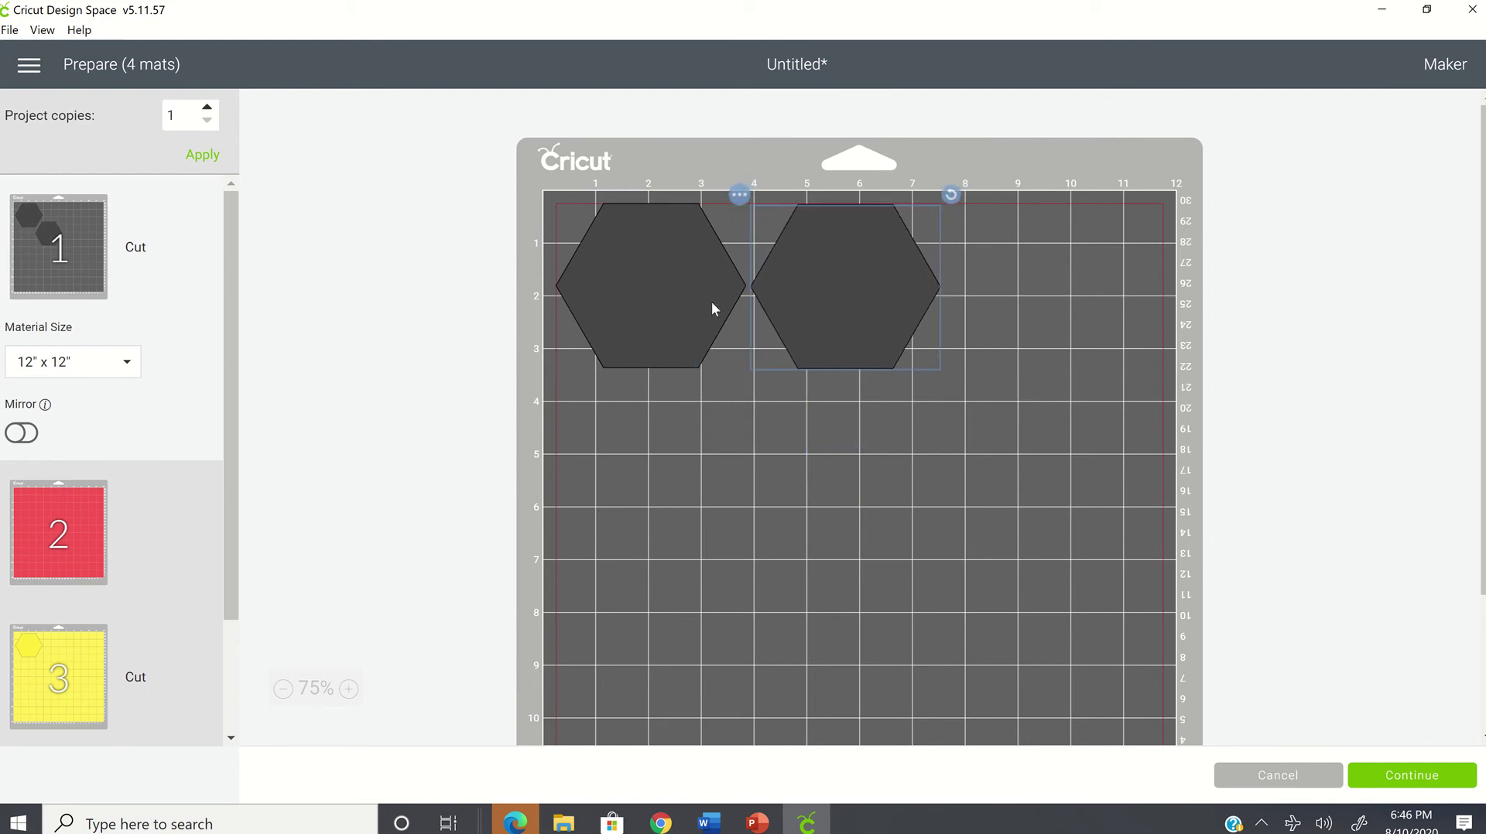
left_click(978, 416)
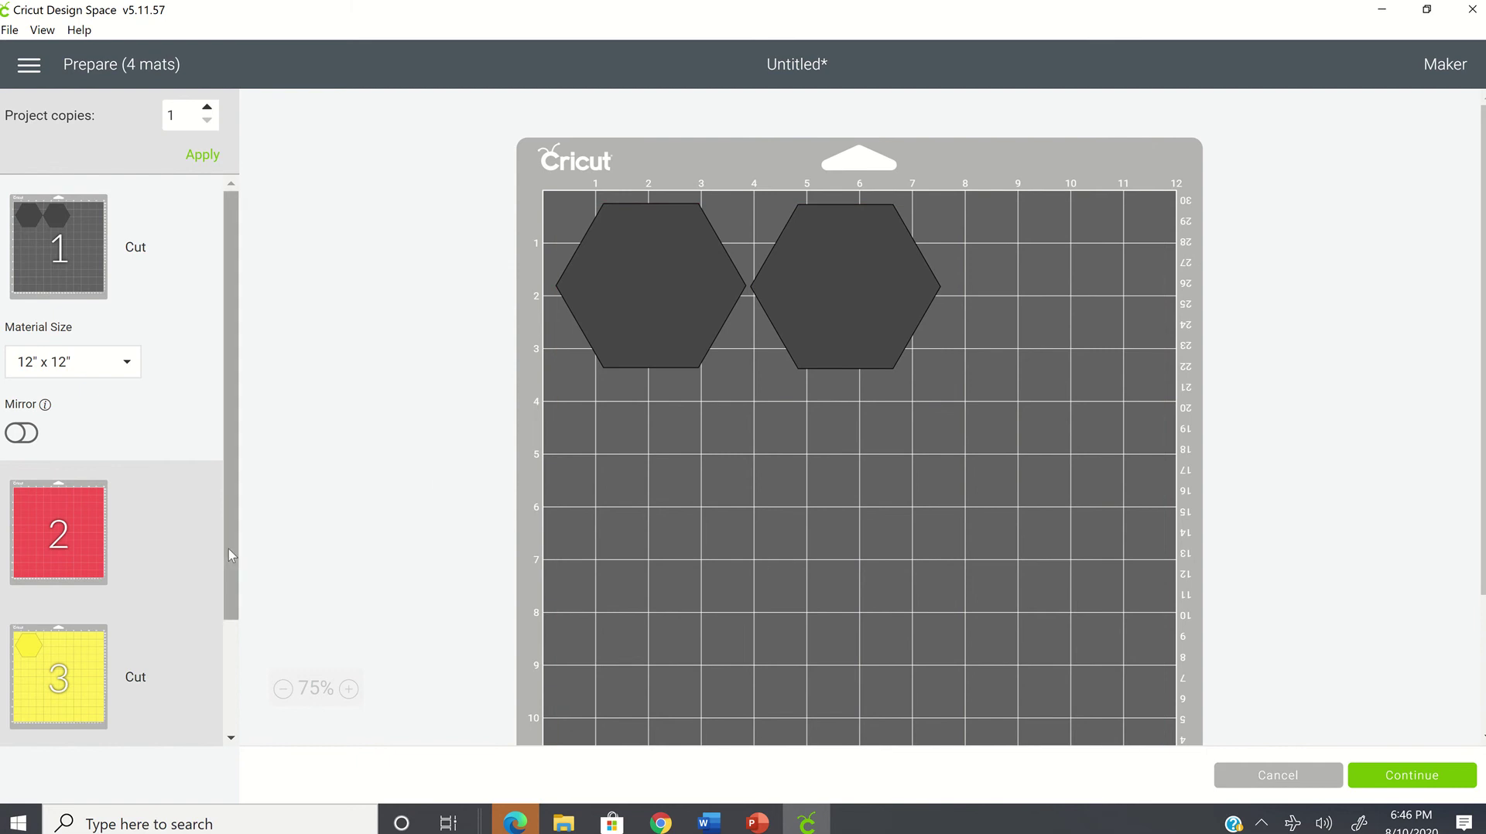
Hide the yellow hexagon on mat 3 through its options menu so it isn't cut
scroll(216, 649, "down", 1)
scroll(216, 648, "down", 2)
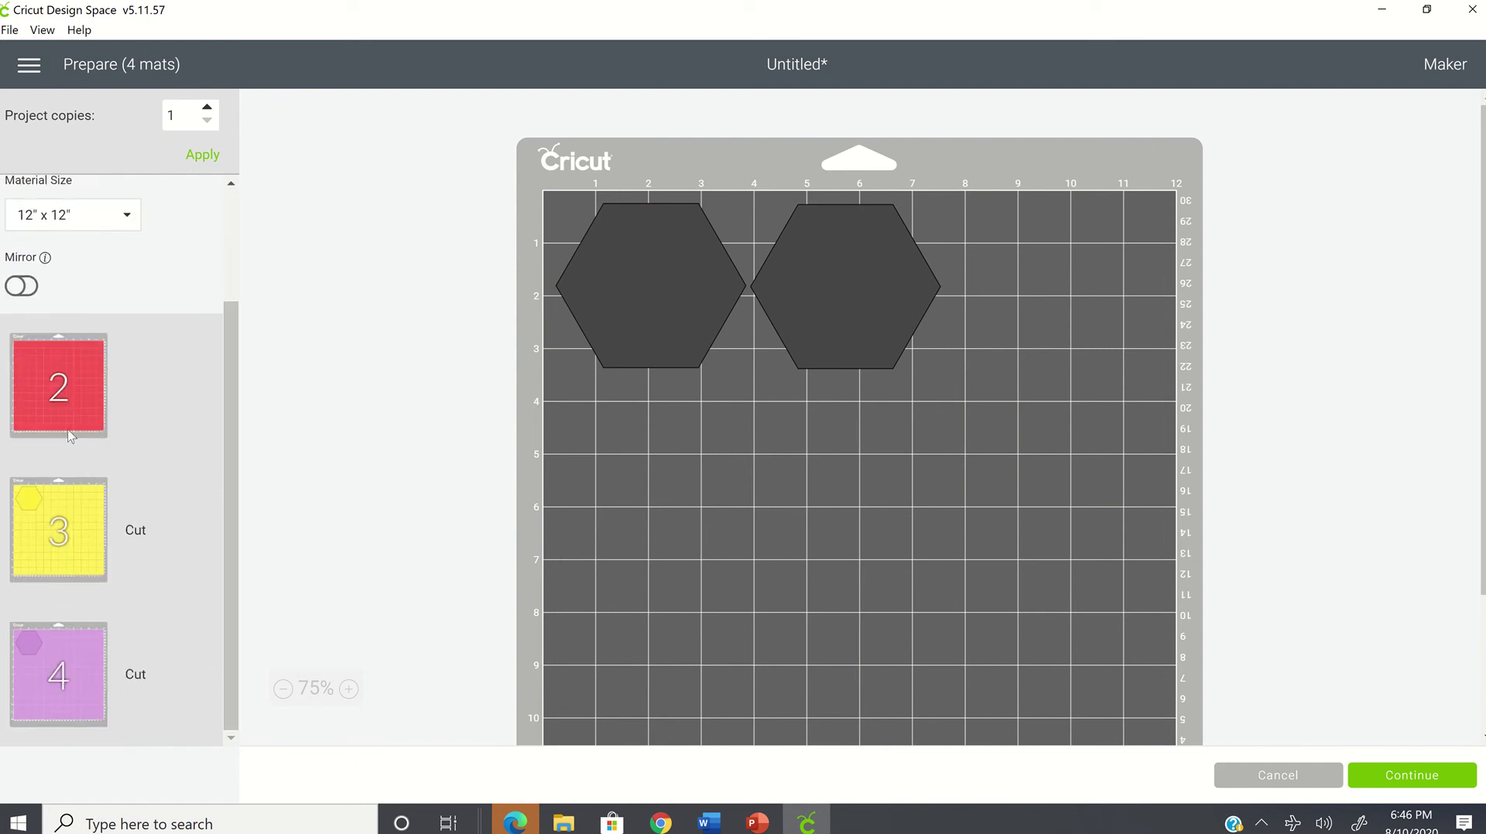
left_click(80, 514)
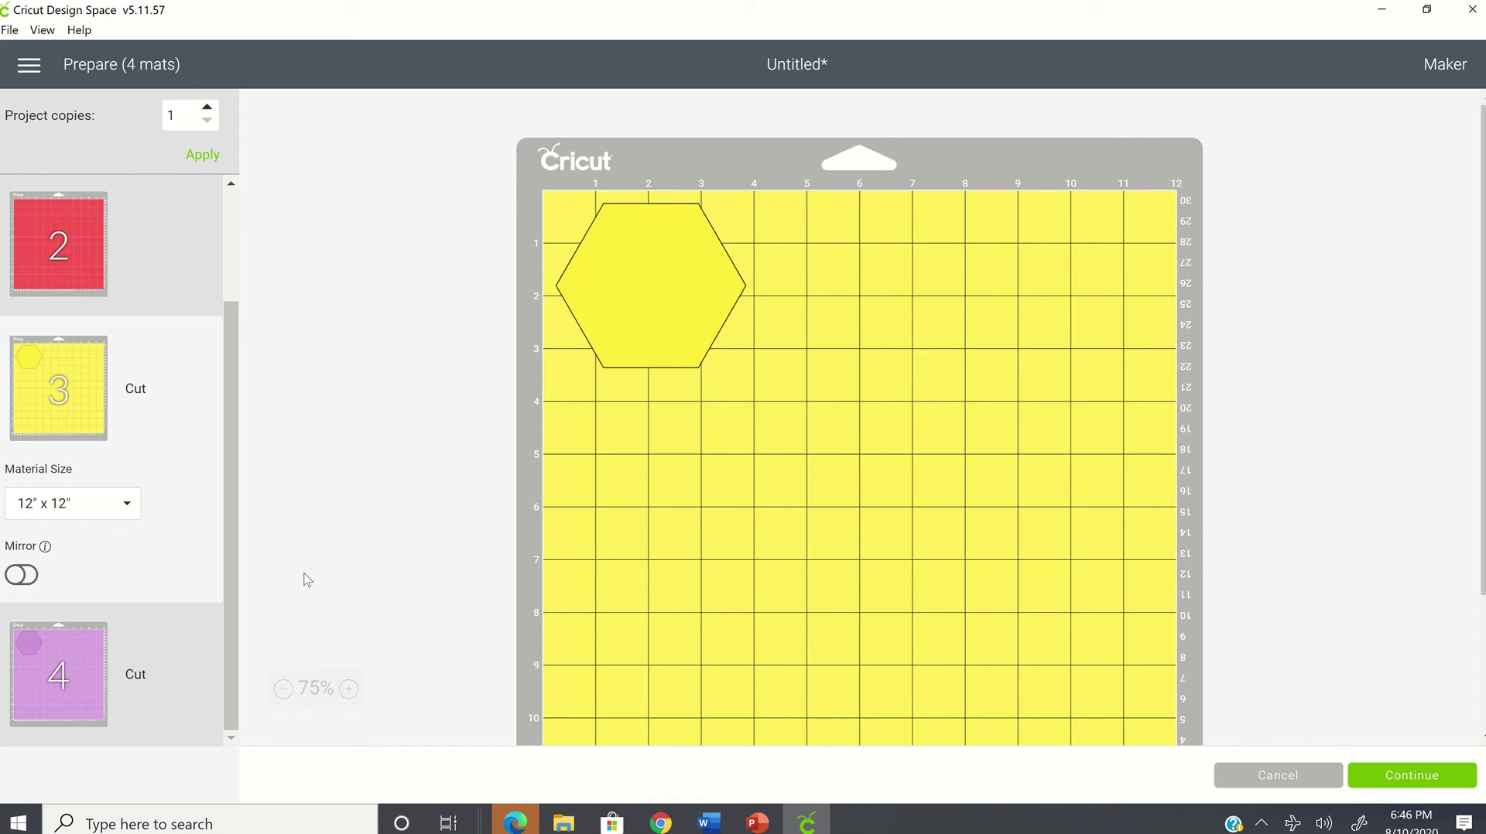
left_click(607, 251)
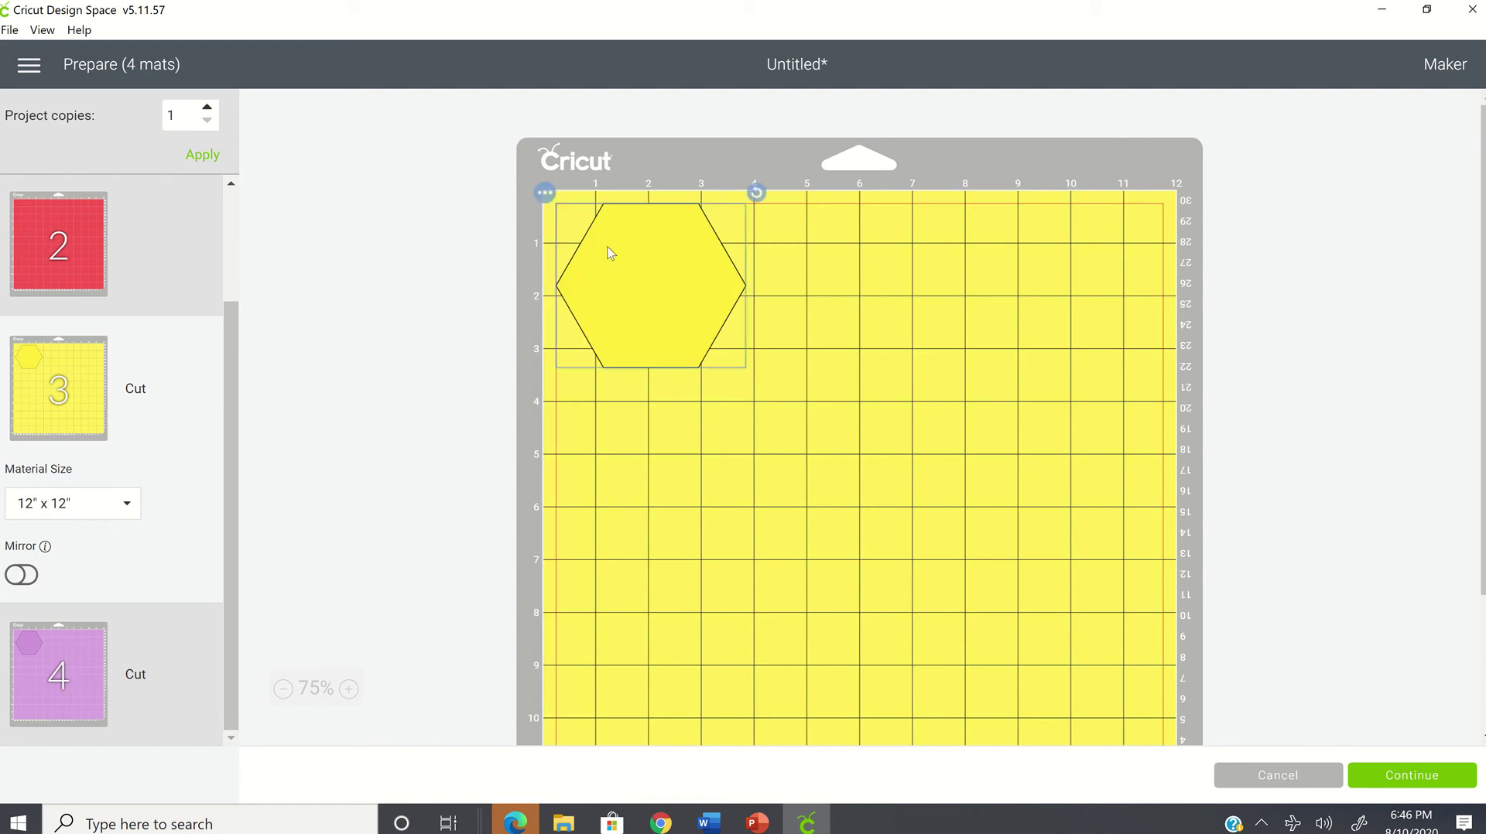
left_click(546, 195)
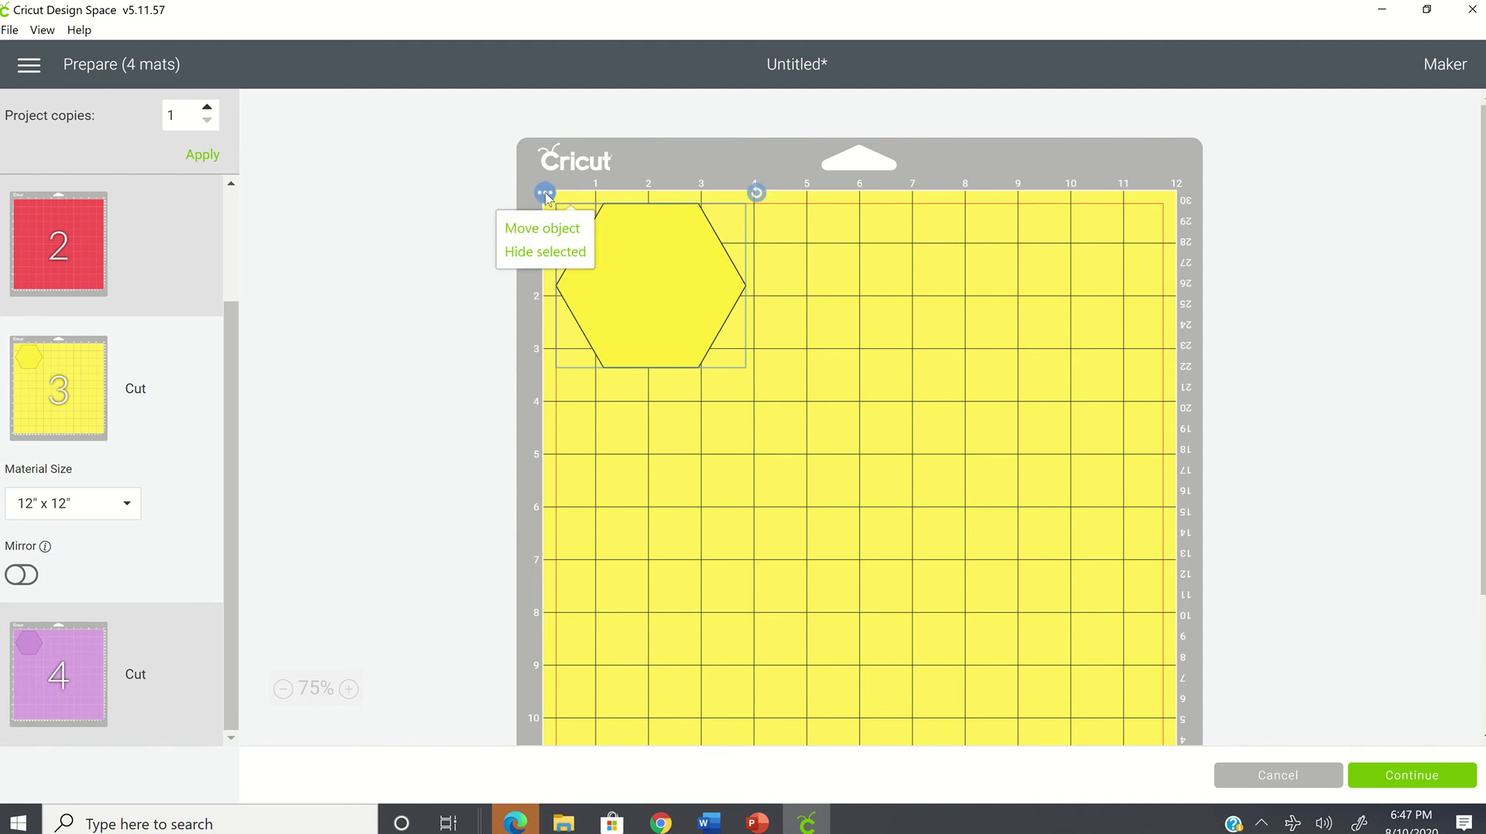
left_click(576, 253)
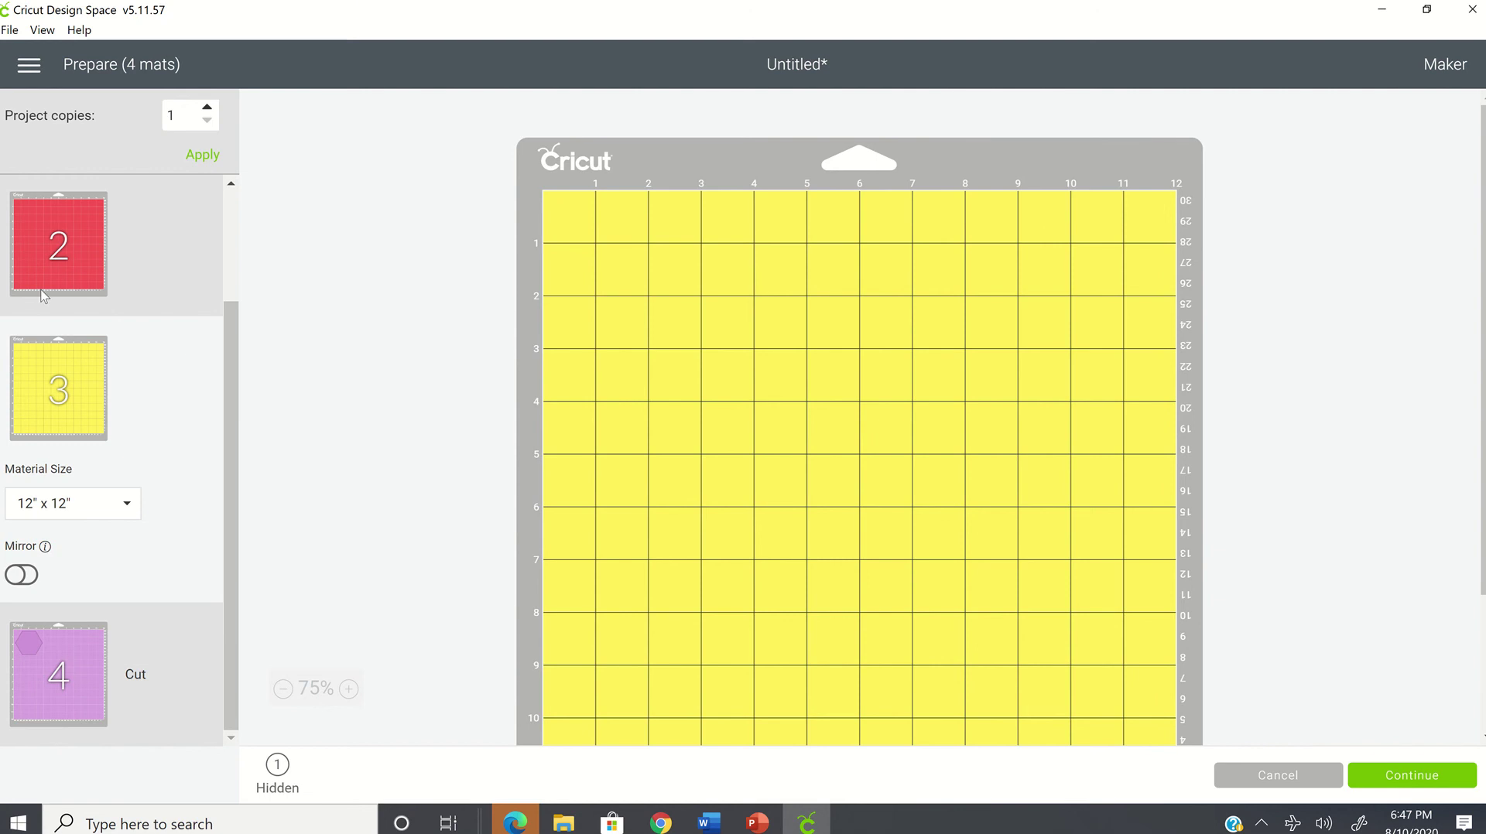
Move the purple hexagon from mat 4 onto a new brown mat 5
scroll(70, 260, "up", 2)
left_click(70, 260)
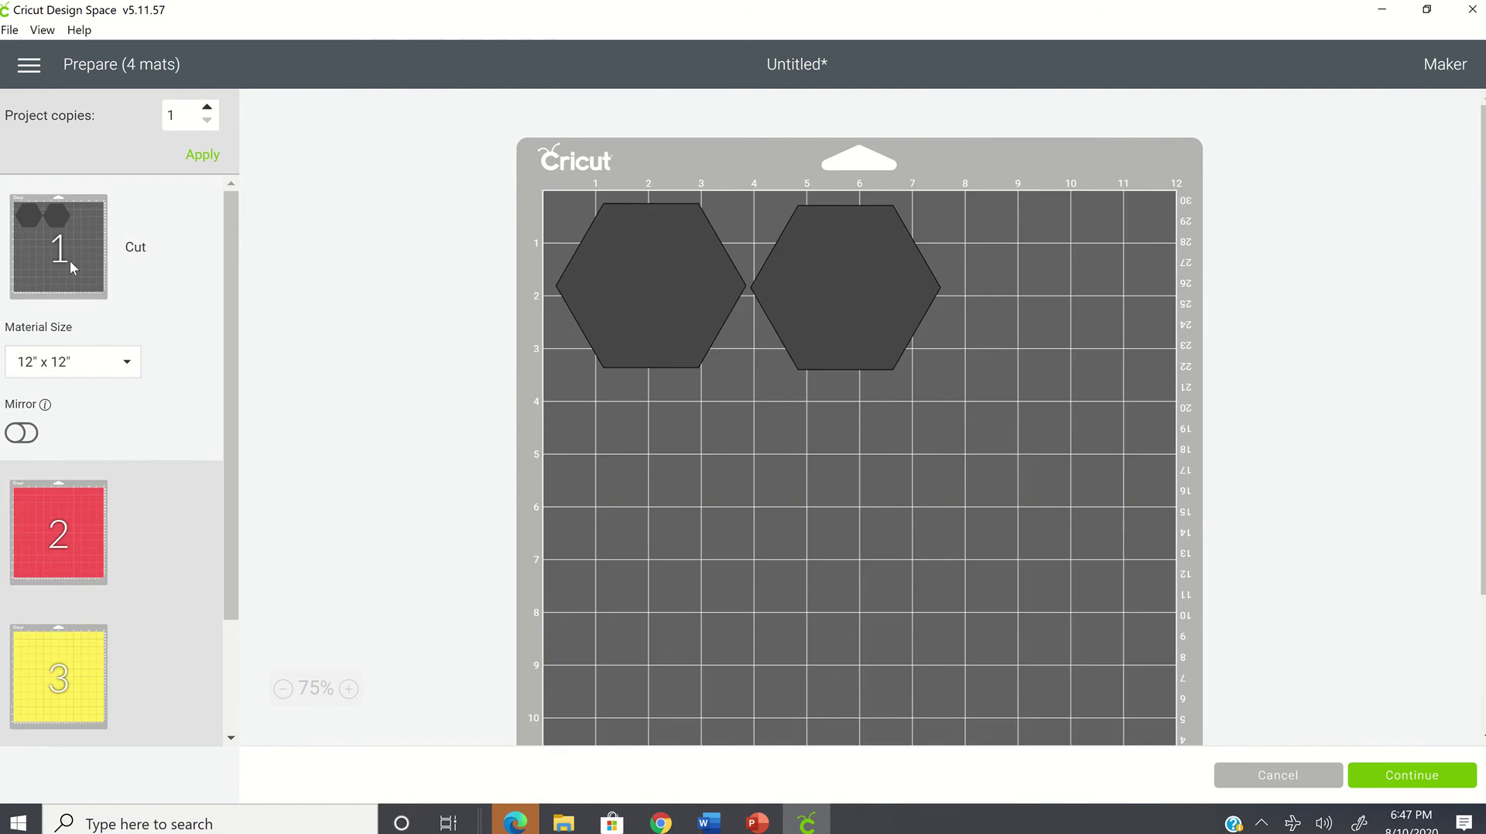
scroll(33, 514, "down", 2)
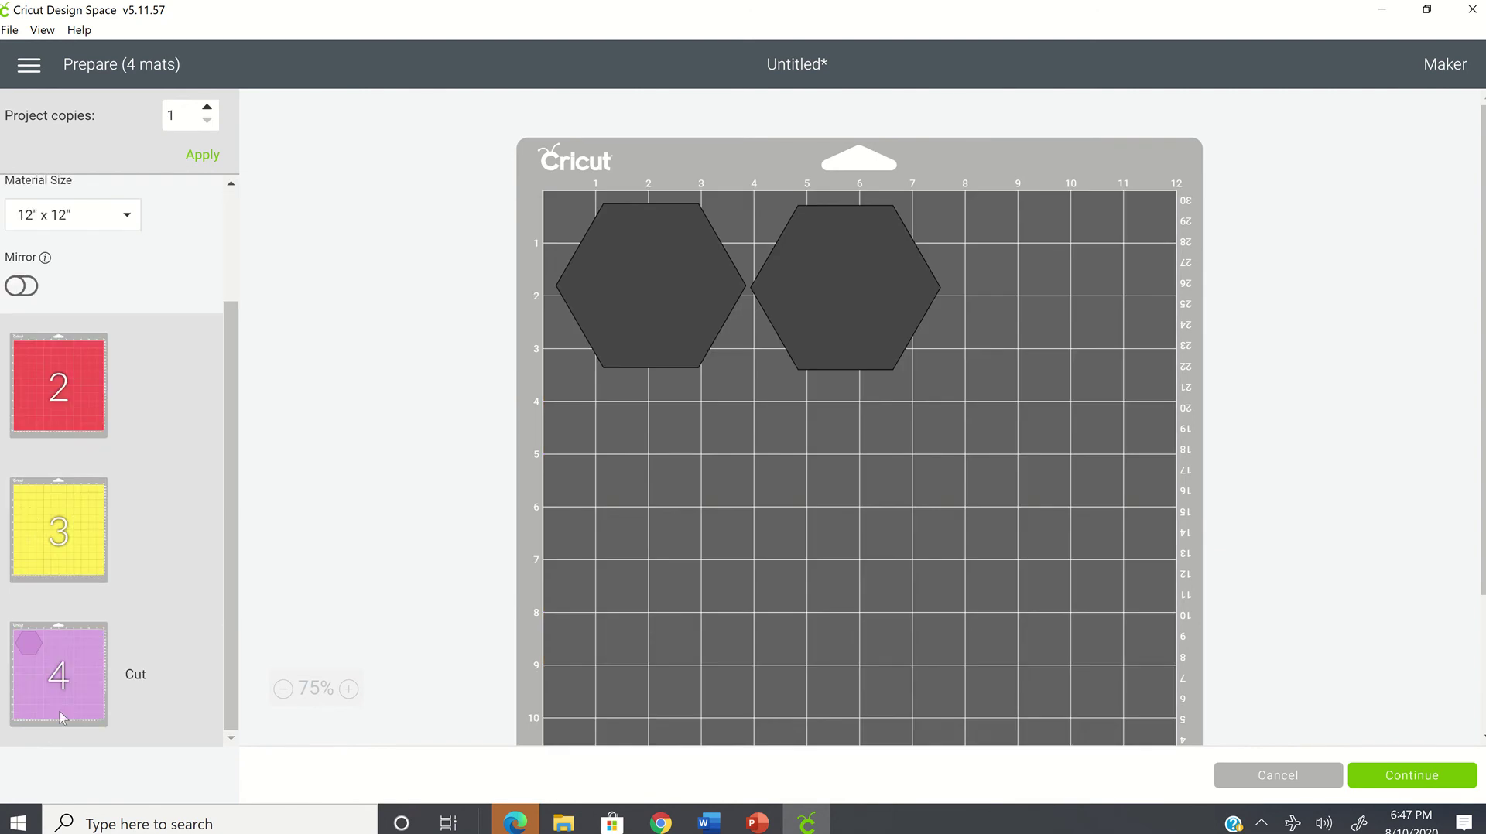
left_click(106, 687)
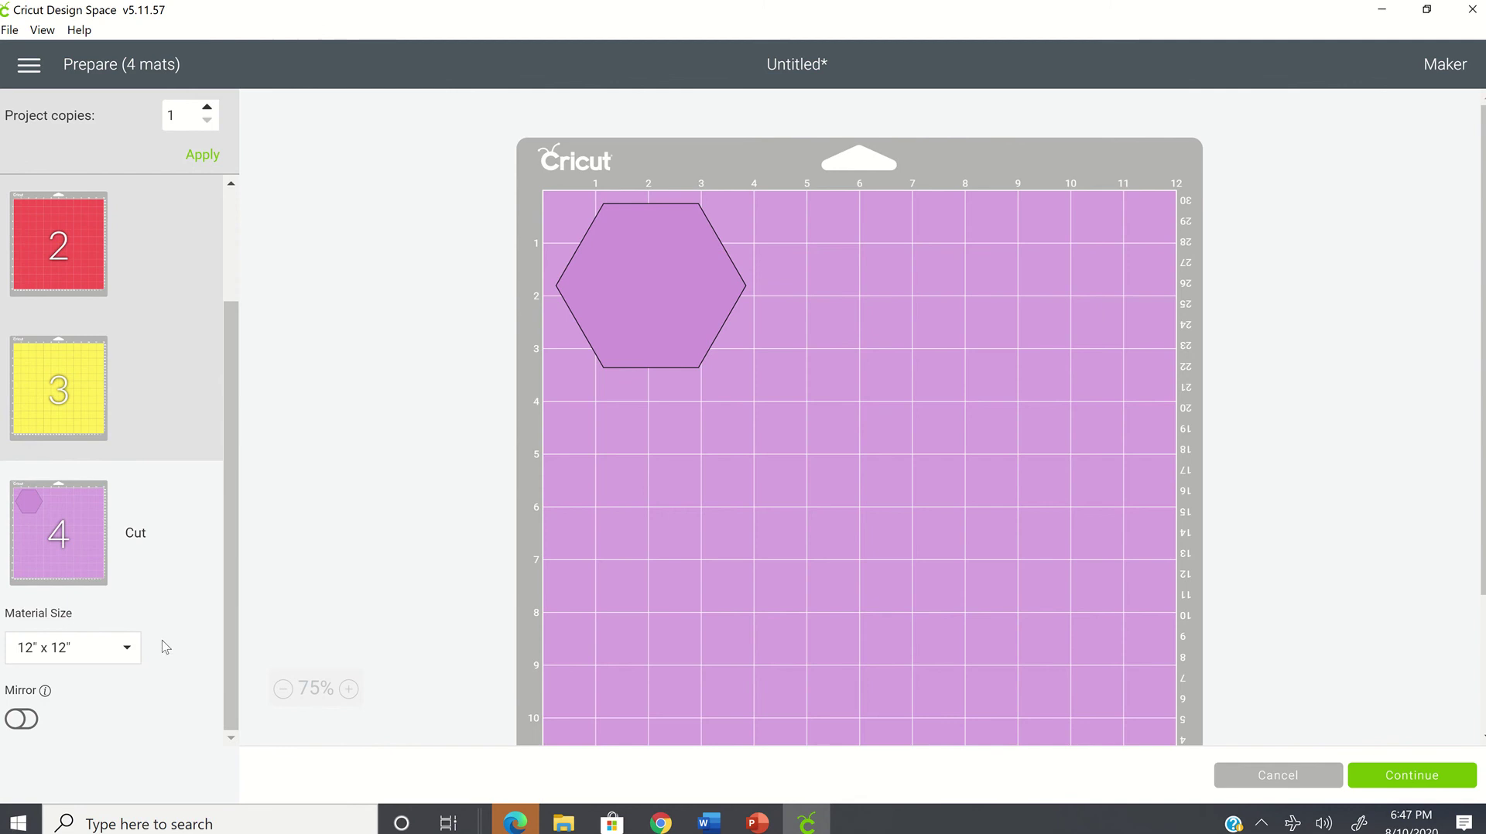
left_click(671, 323)
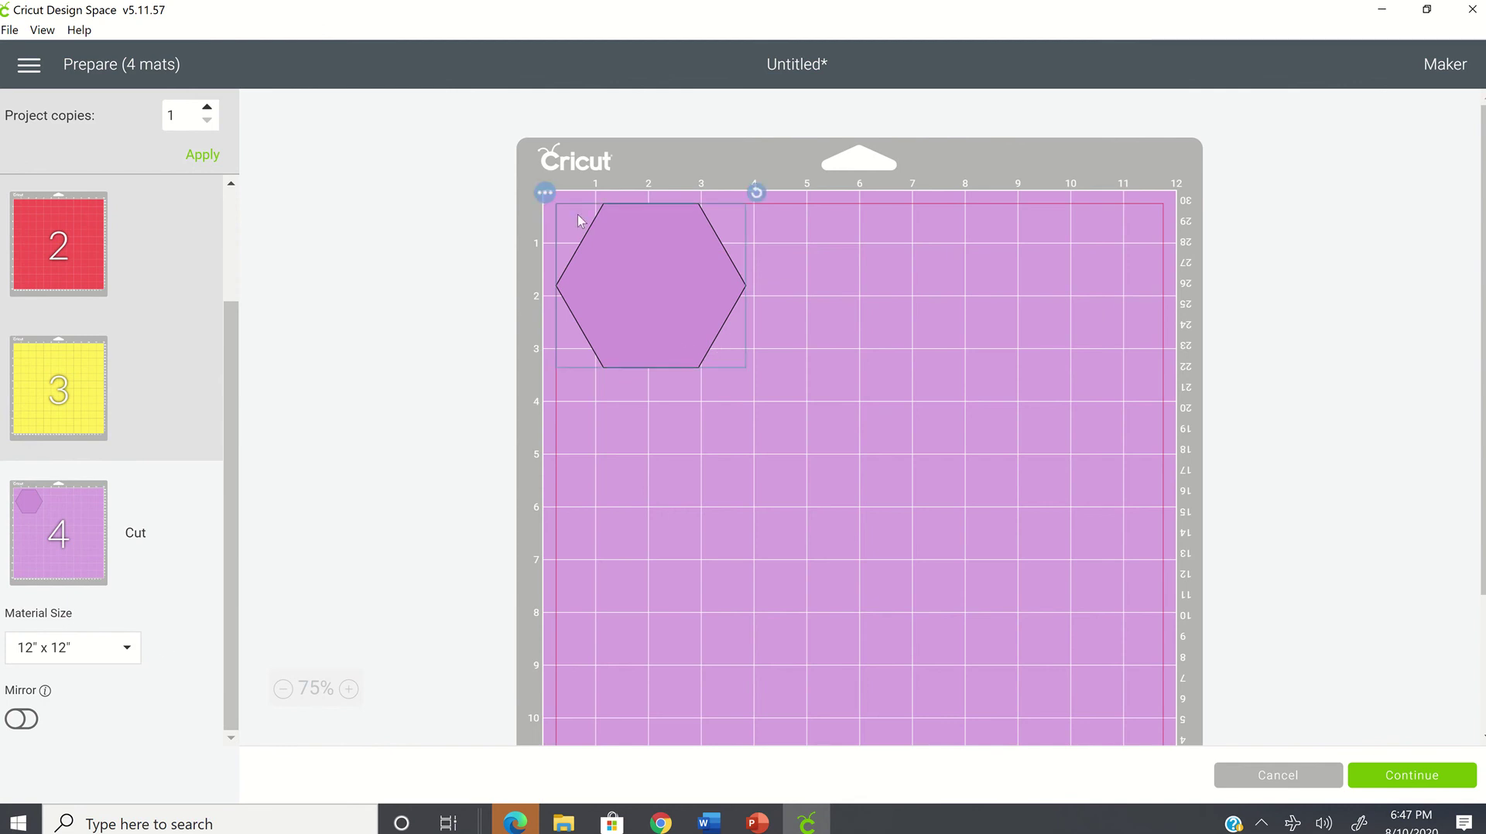
left_click(545, 194)
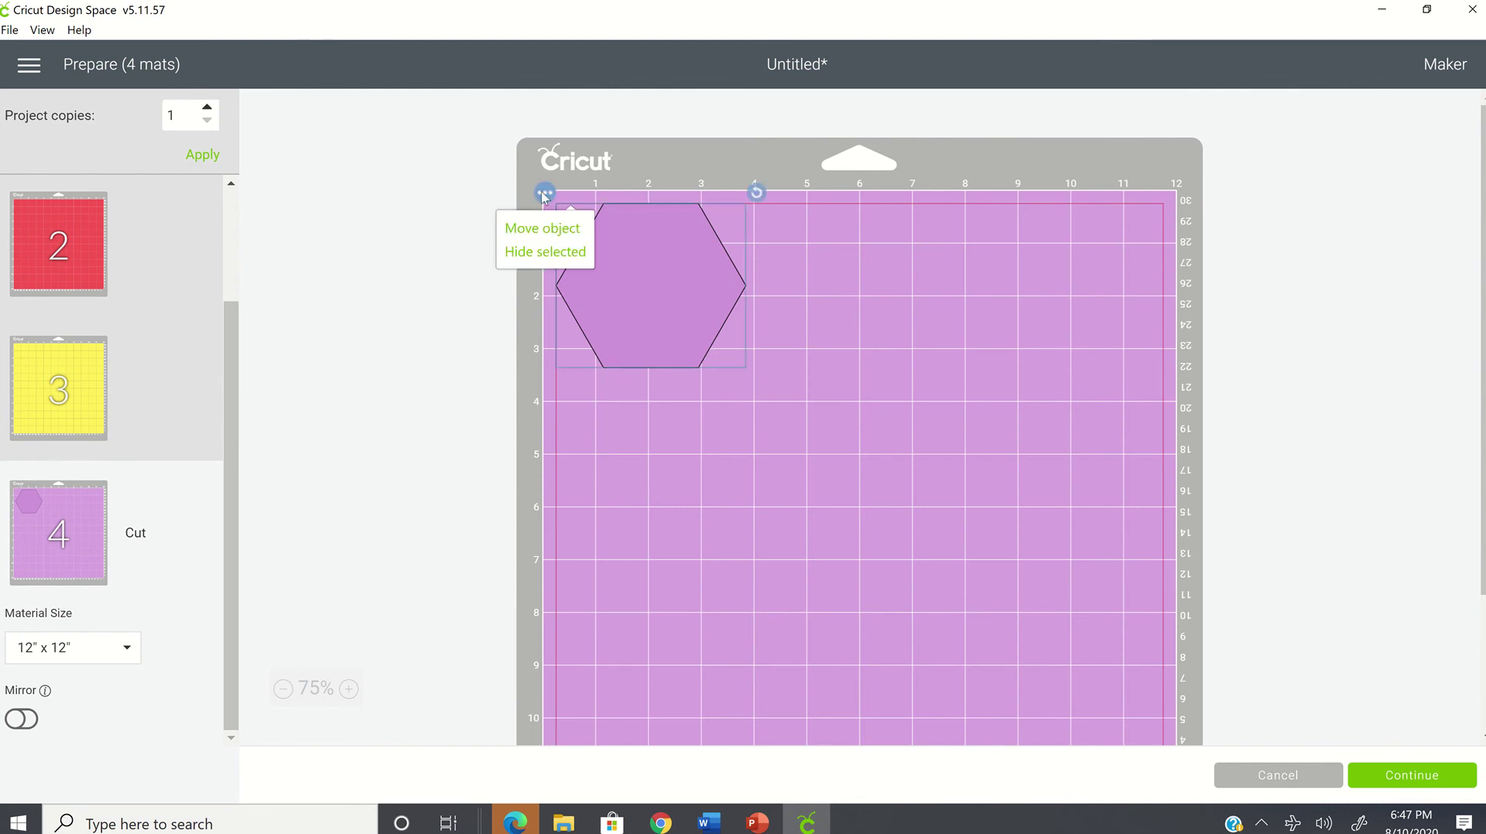
left_click(554, 236)
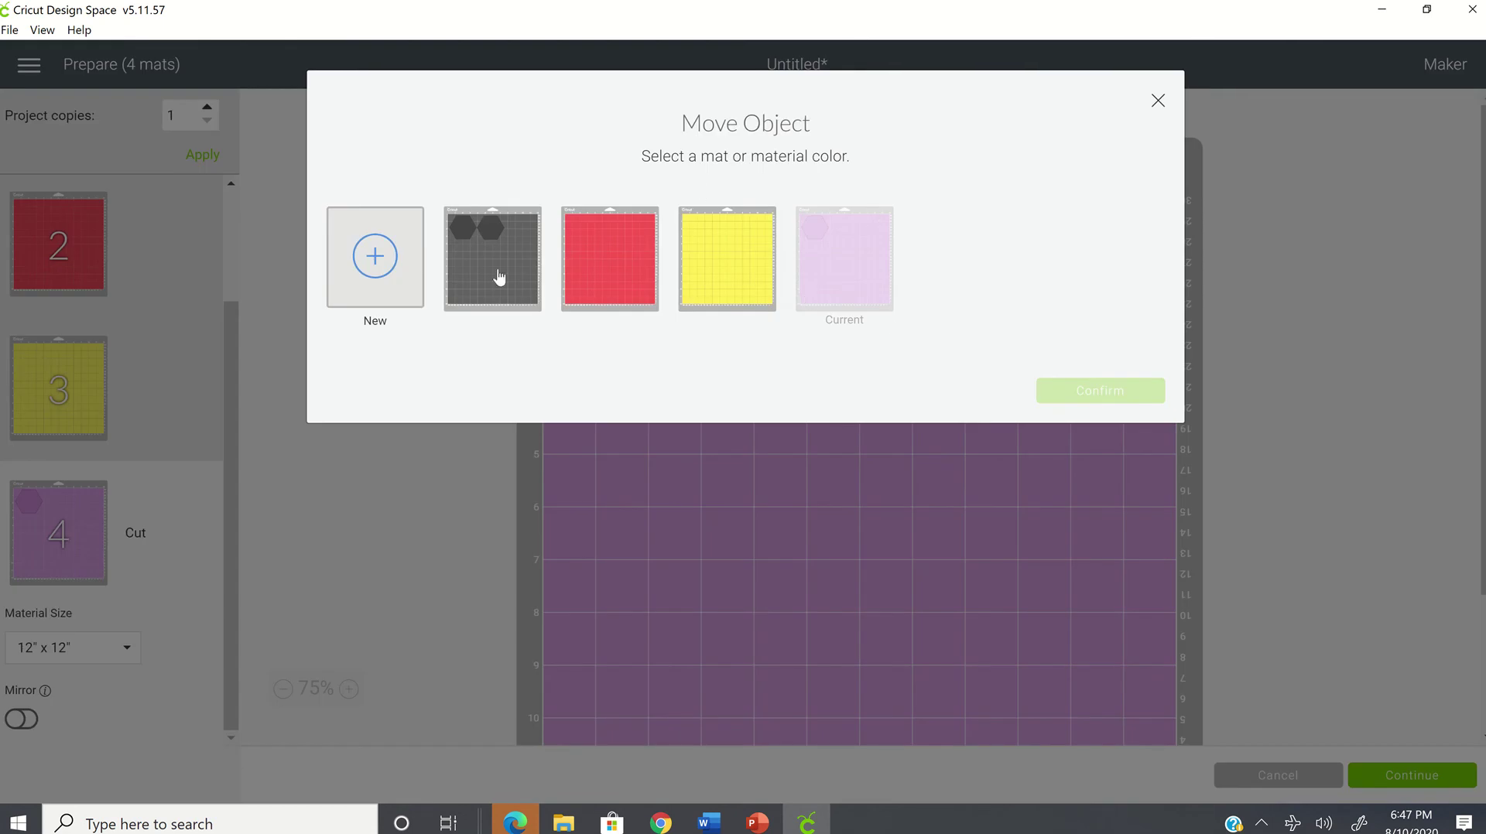
left_click(376, 259)
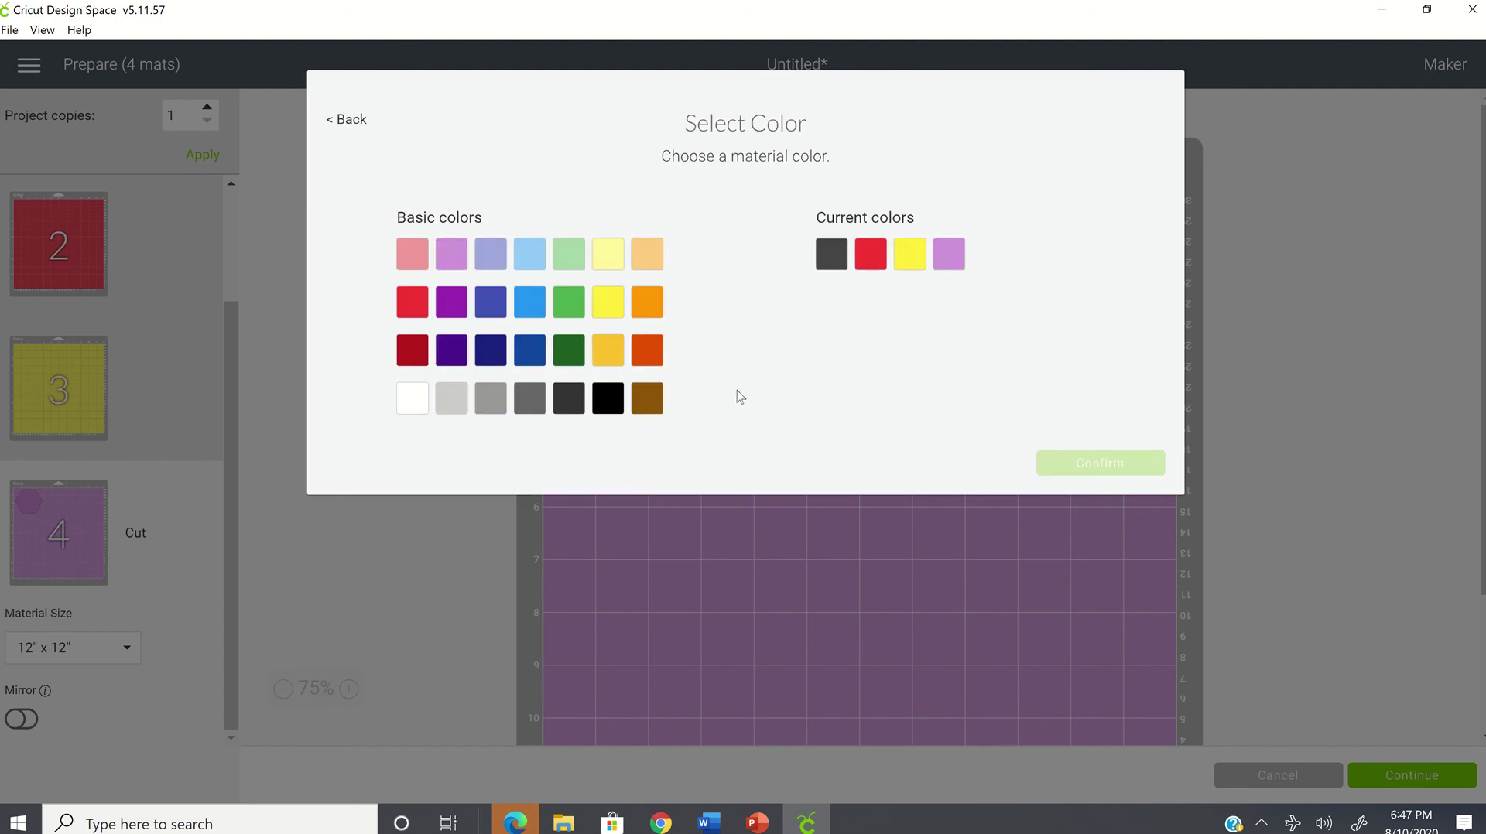
left_click(647, 397)
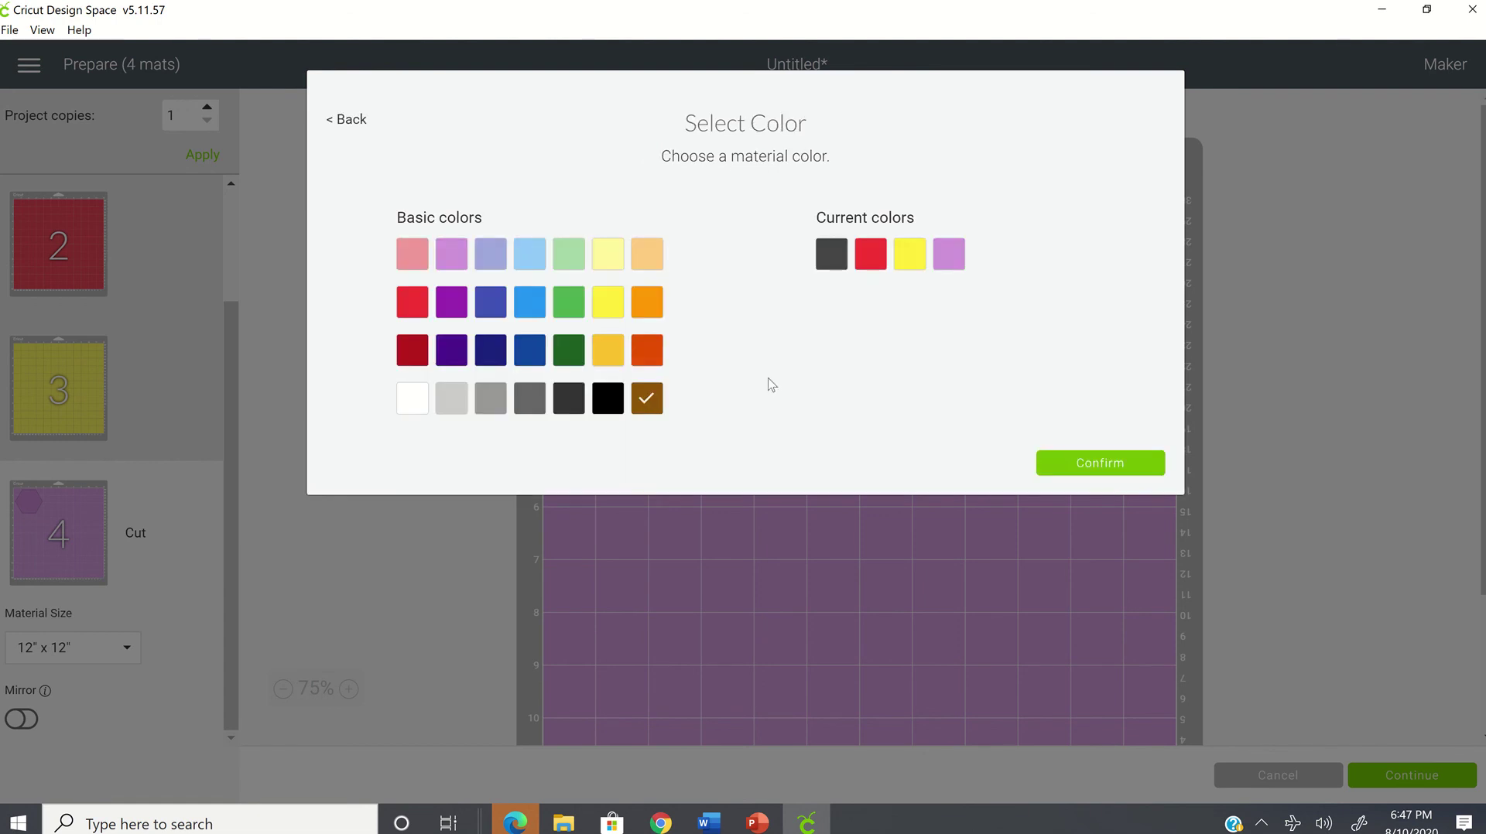
left_click(1129, 473)
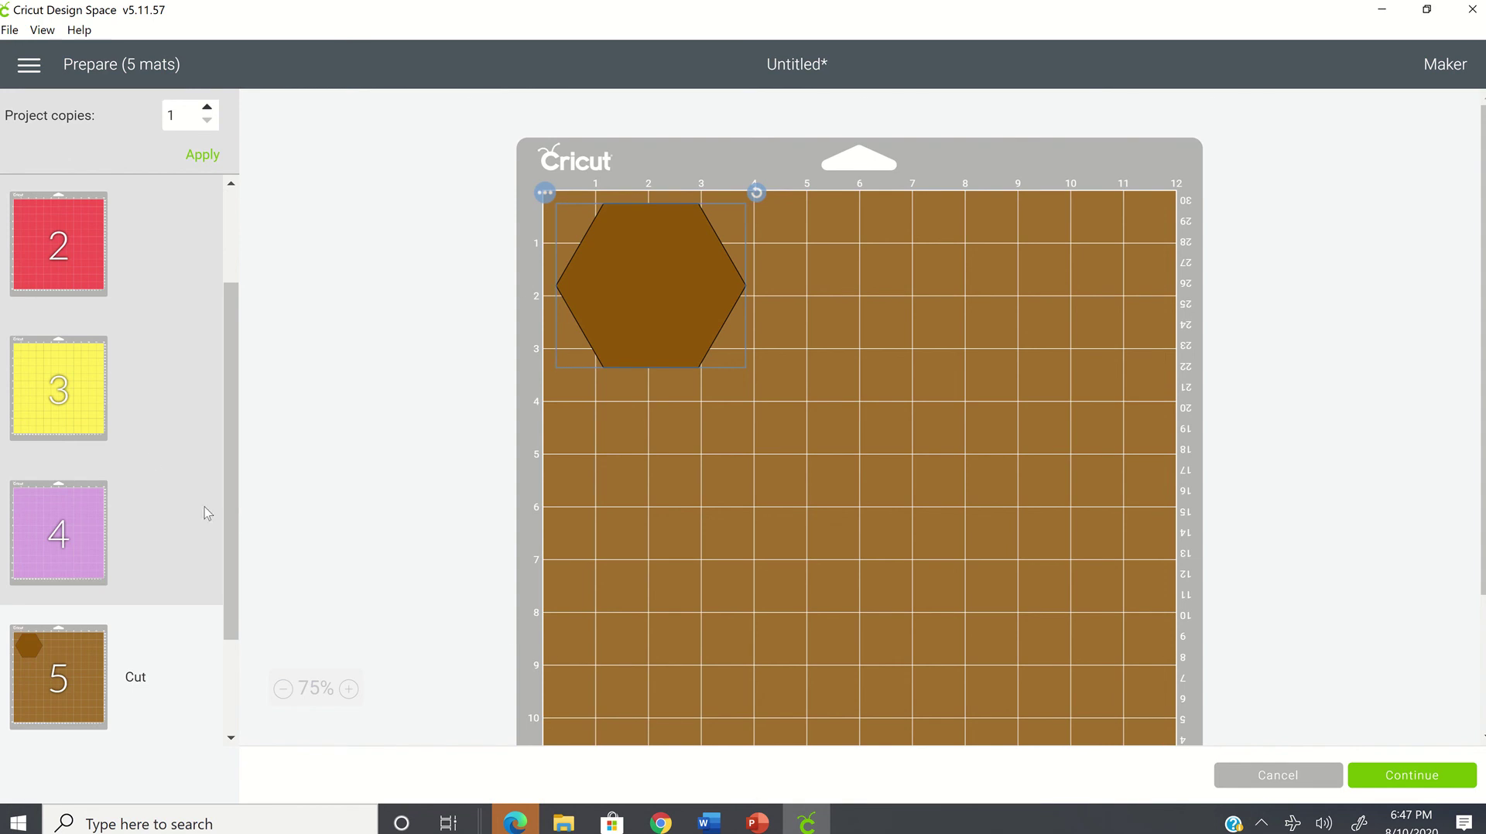
left_click_drag(233, 507, 237, 309)
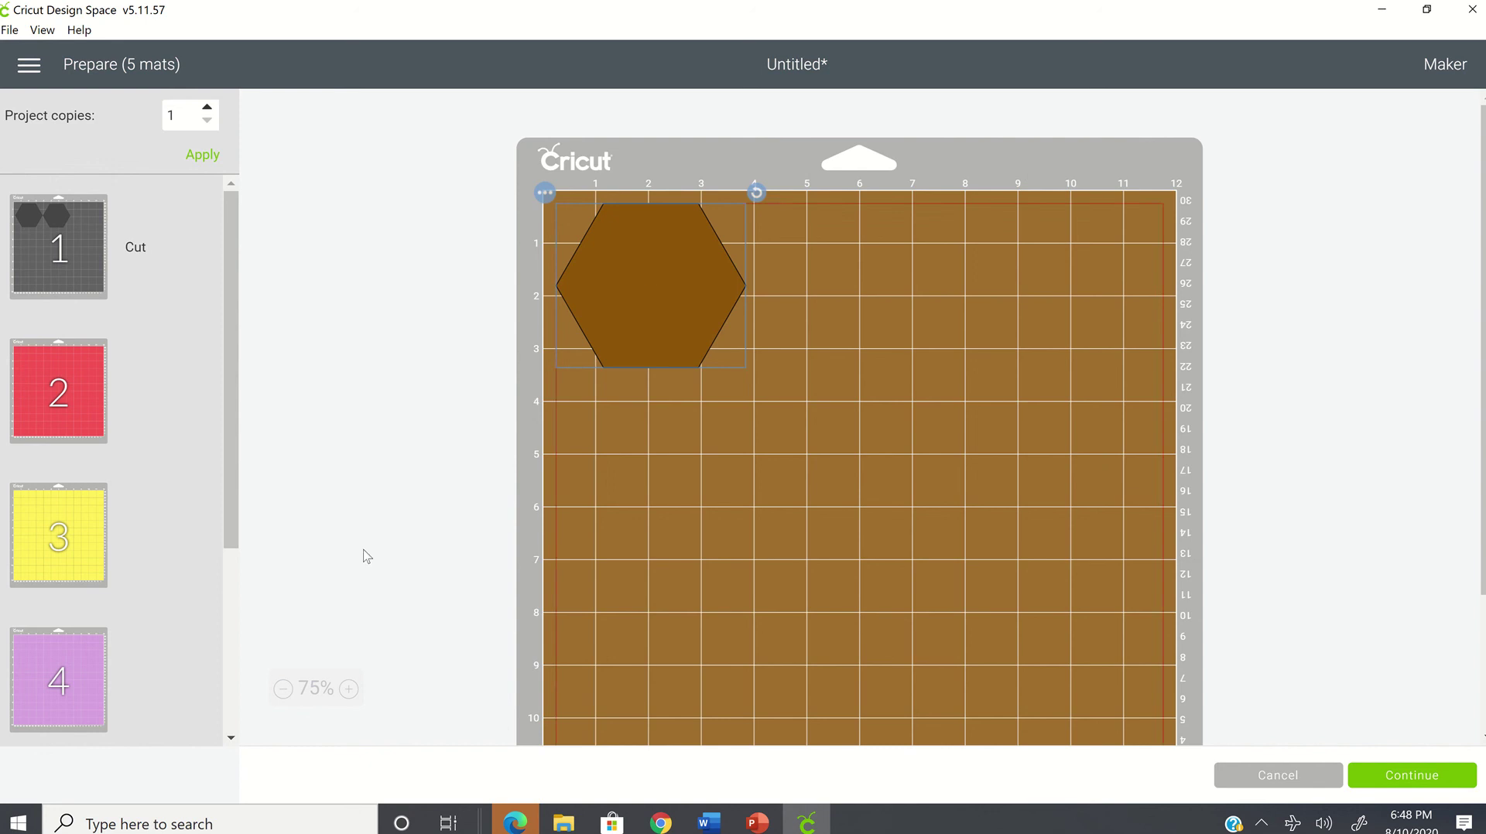
left_click(732, 491)
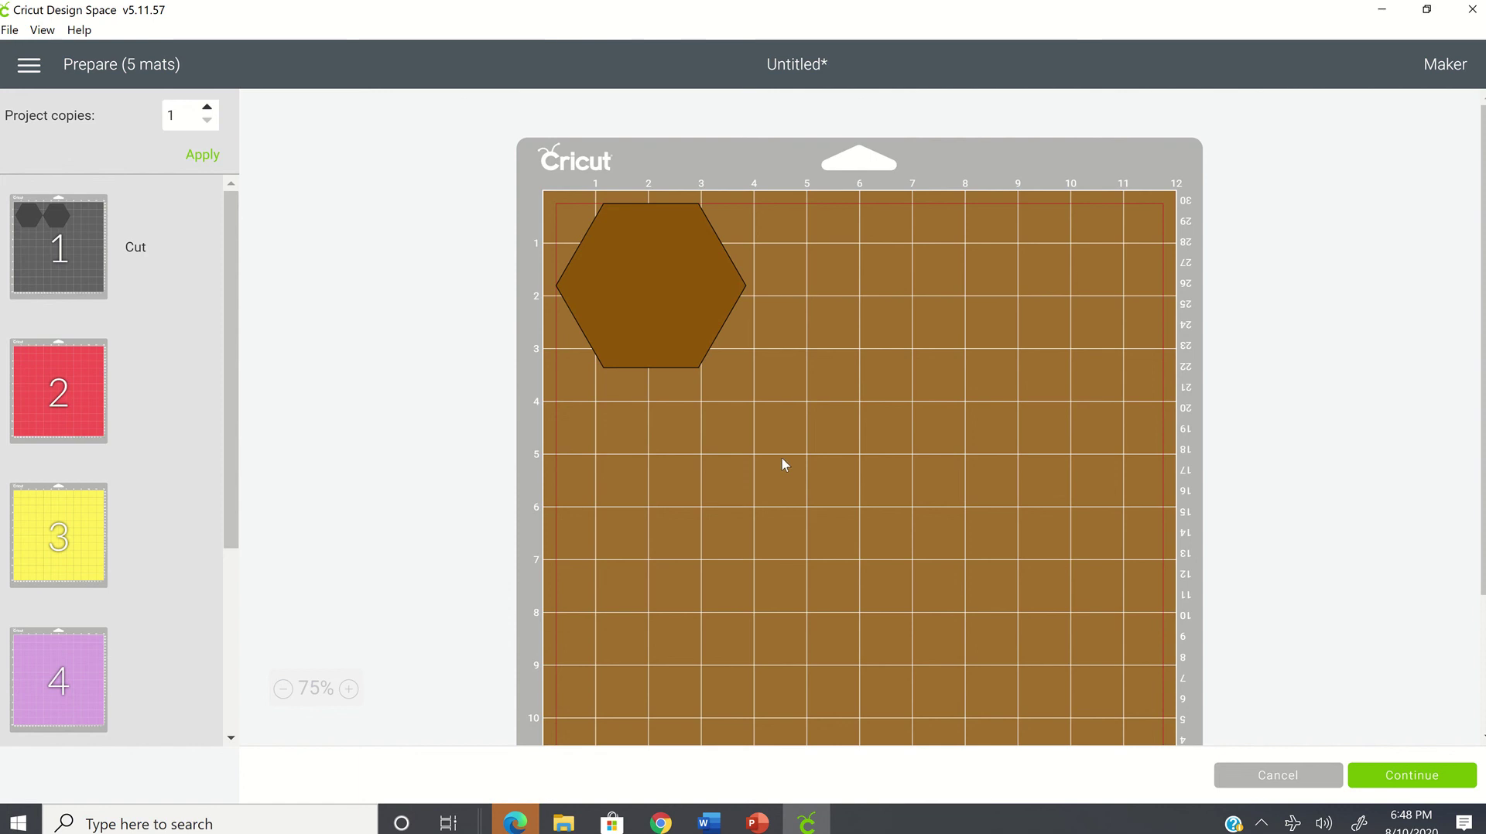
left_click(717, 331)
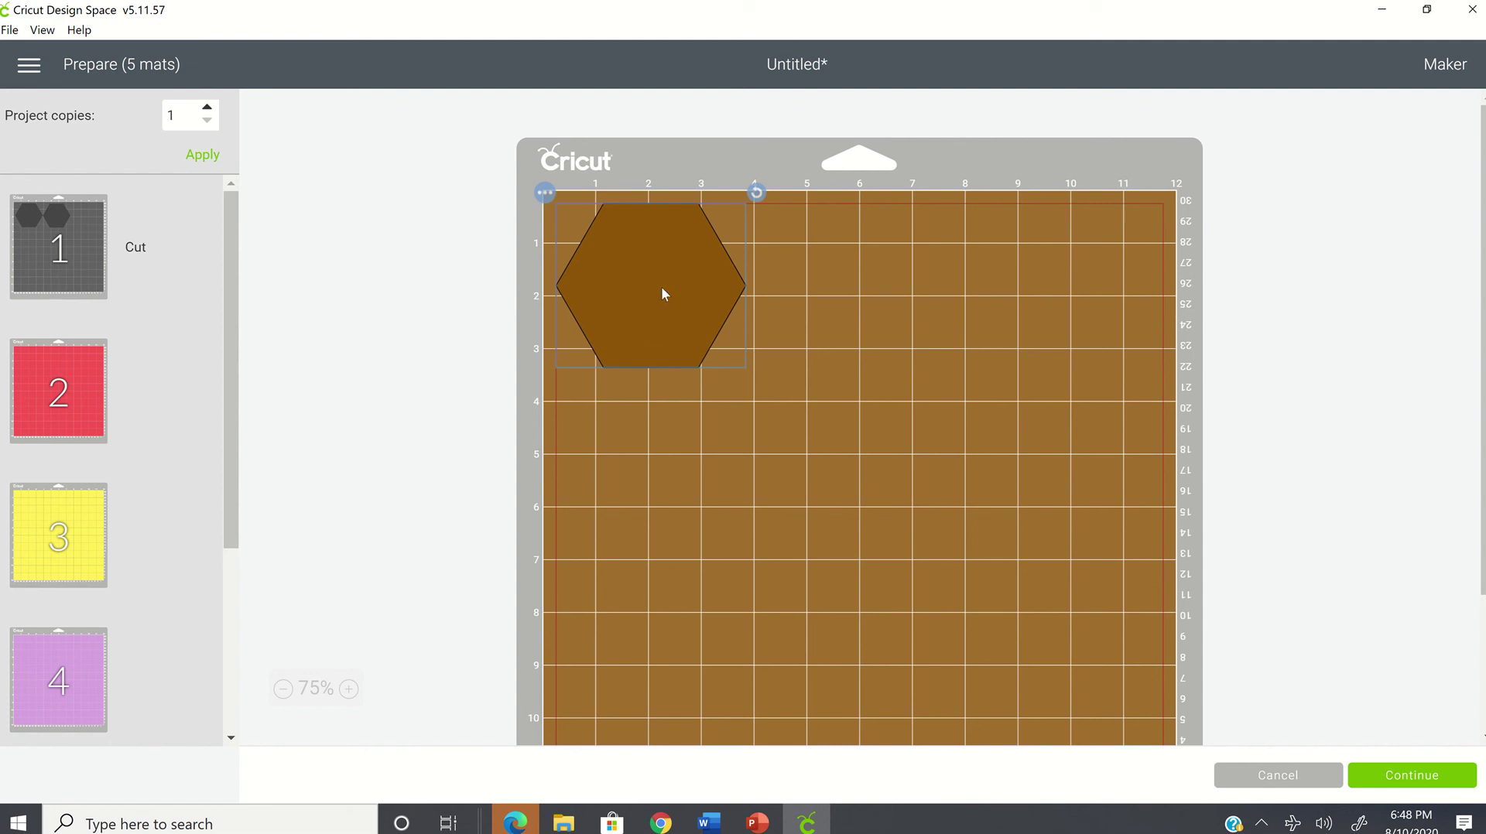
Drag the brown hexagon from mat 5's top-left corner to the middle of the mat
left_click_drag(663, 296, 870, 544)
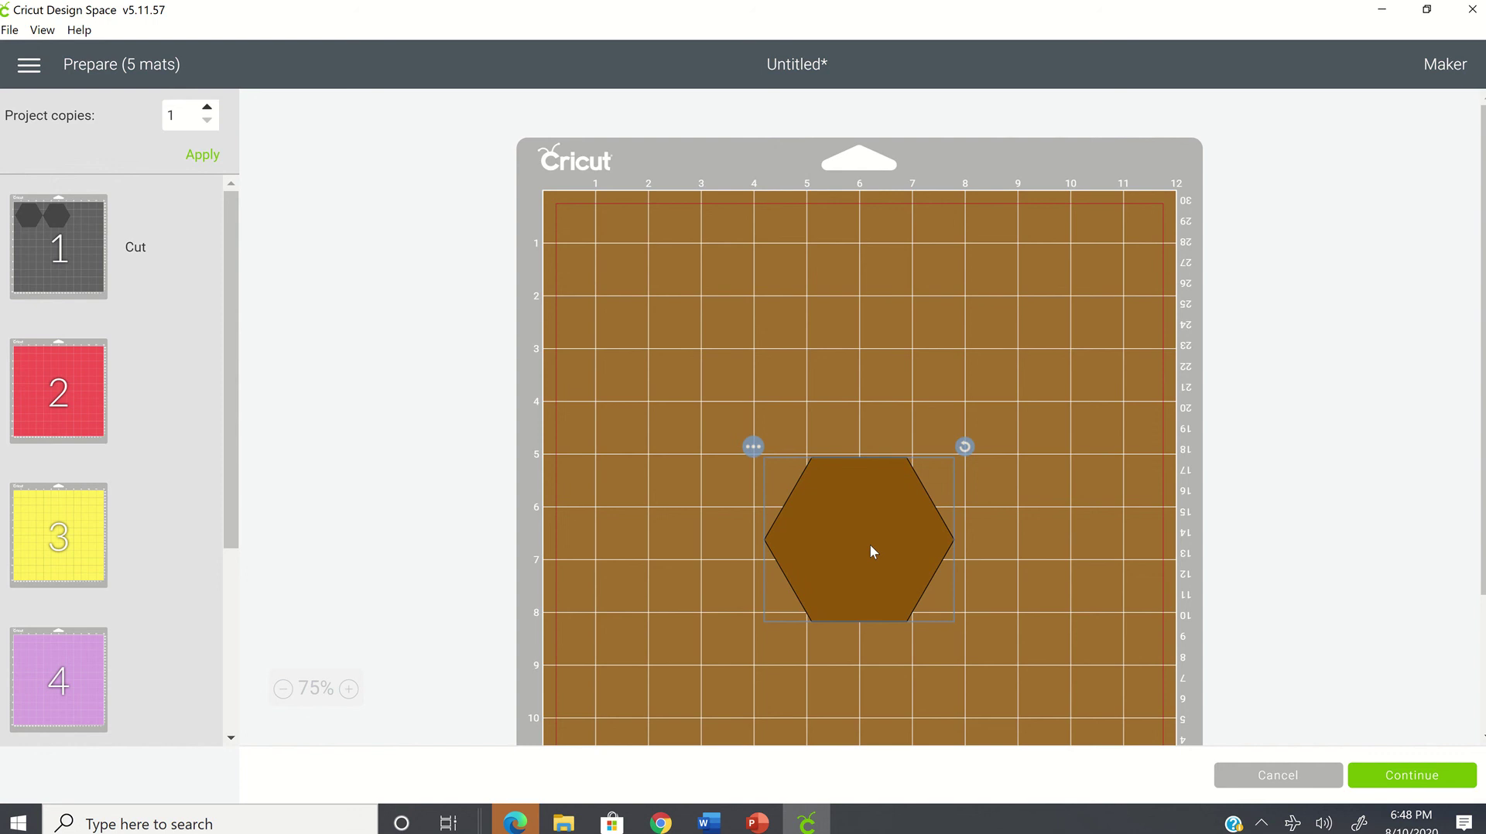
left_click_drag(870, 550, 862, 547)
left_click(1016, 670)
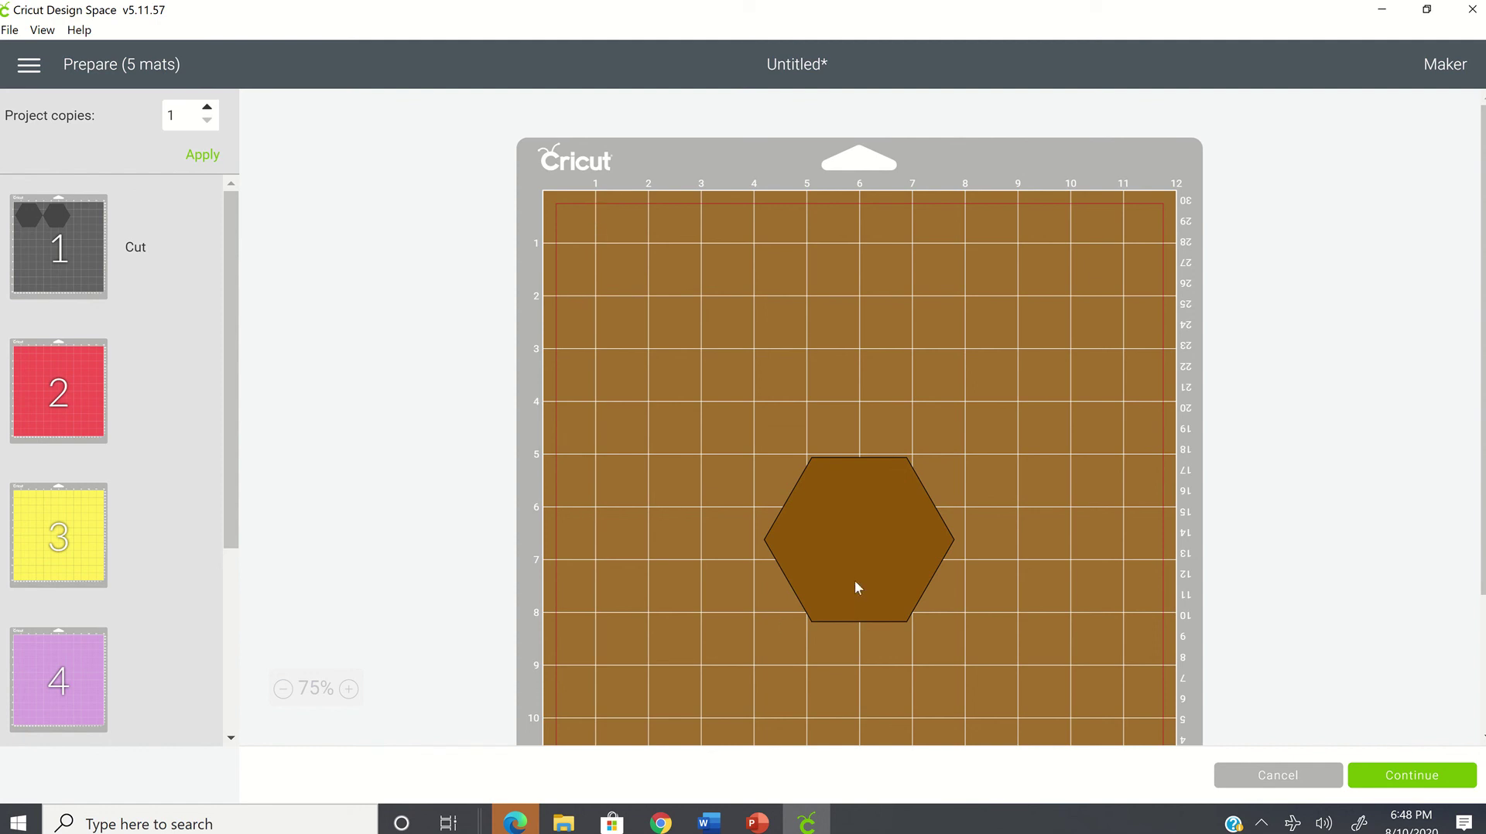
left_click_drag(852, 615, 834, 548)
left_click_drag(897, 449, 1064, 305)
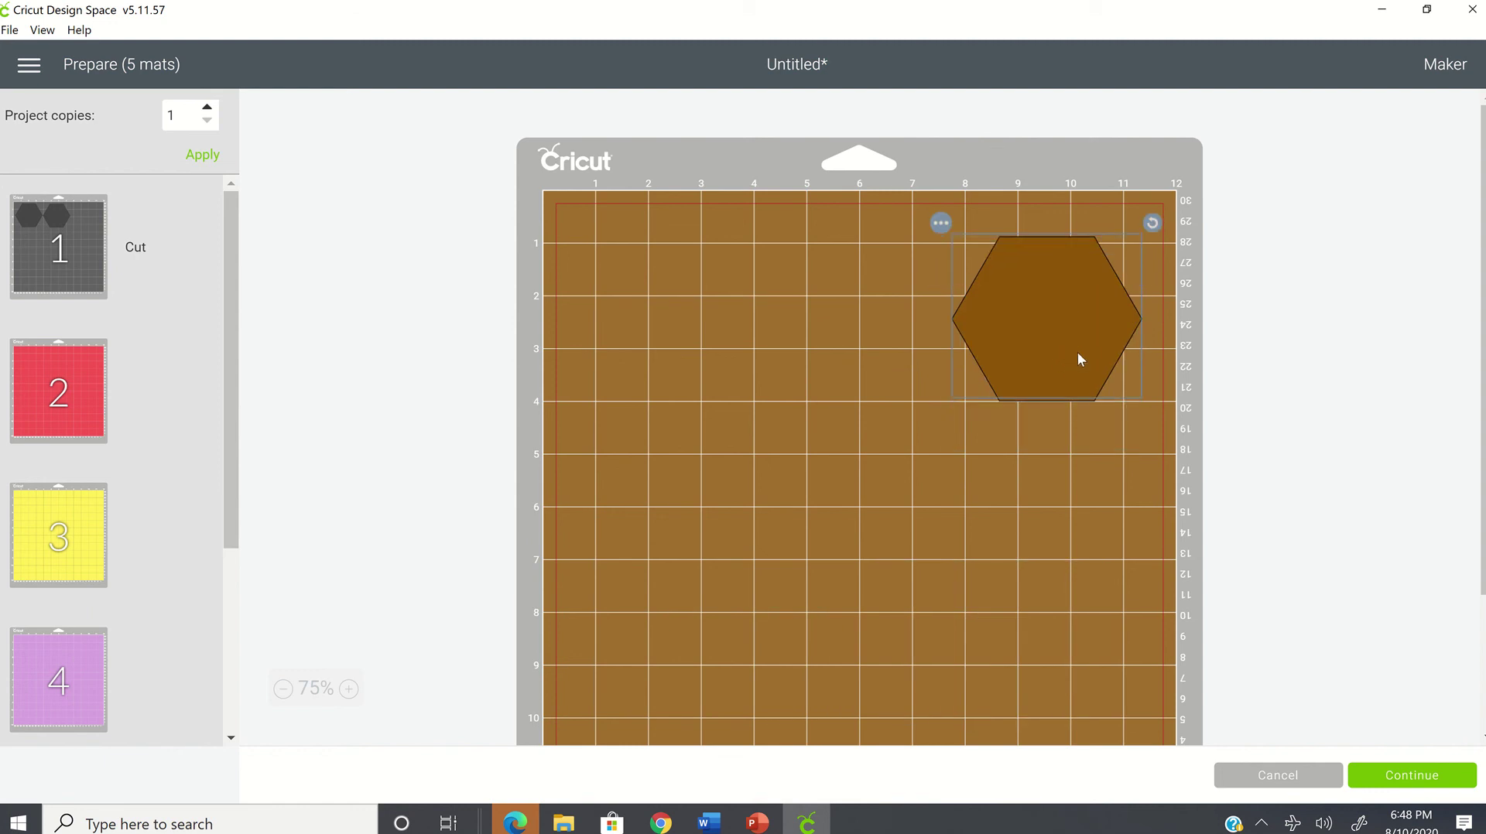
left_click_drag(1091, 318, 895, 547)
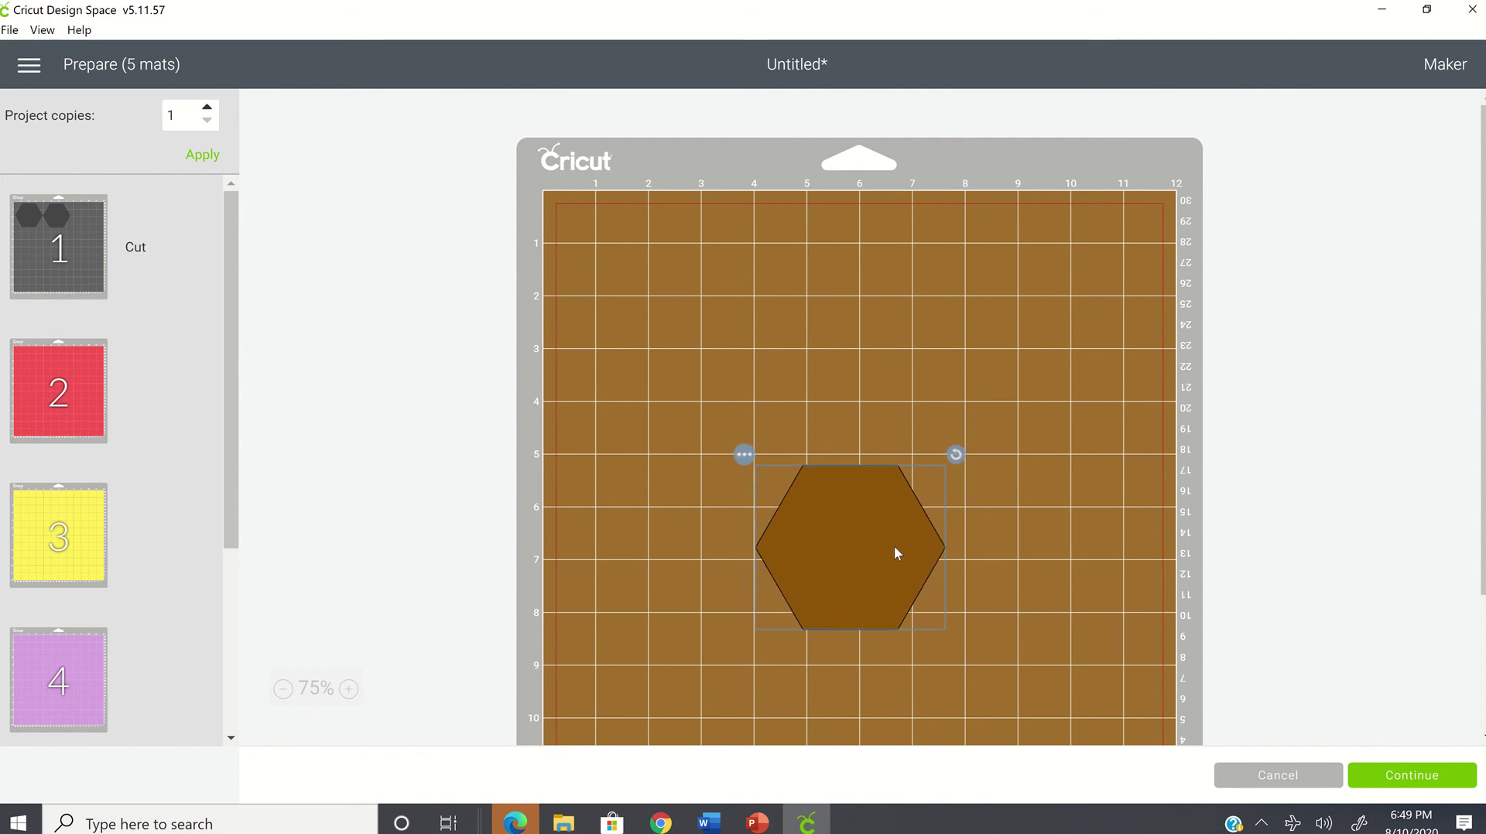